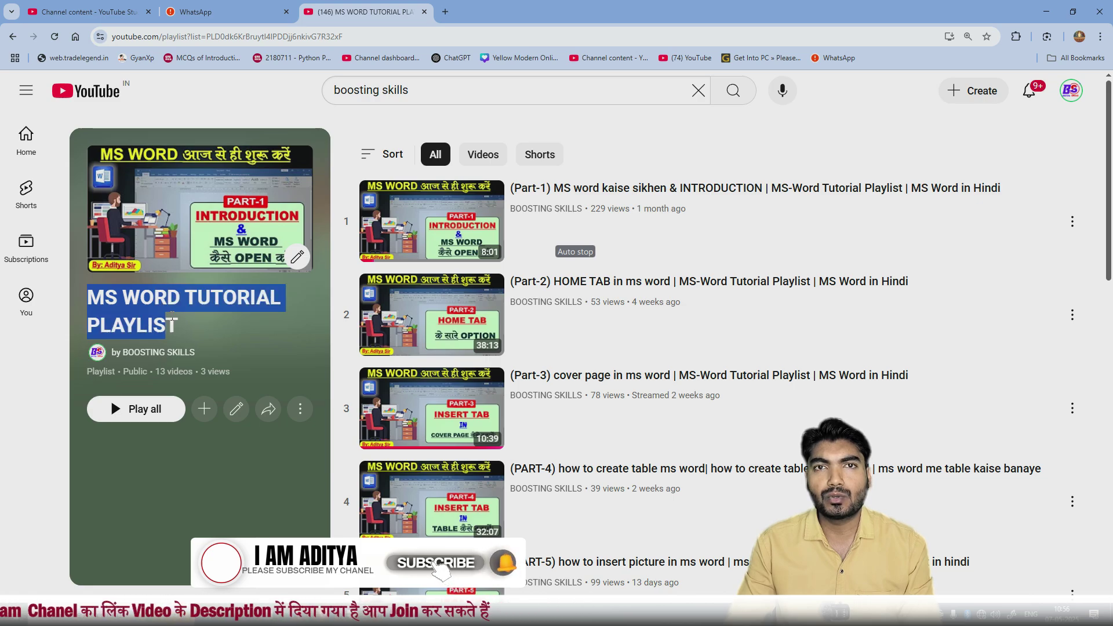
{"action": "left_click", "coordinate": [194, 324]}
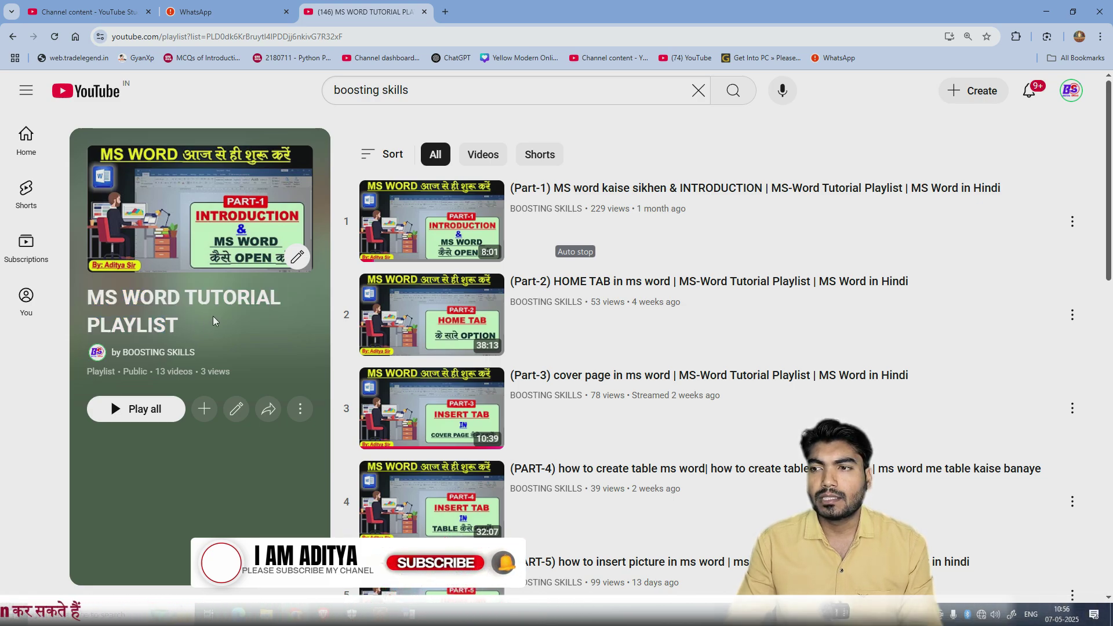
{"action": "scroll", "coordinate": [454, 375], "scroll_direction": "down", "scroll_amount": 2}
{"action": "scroll", "coordinate": [454, 376], "scroll_direction": "down", "scroll_amount": 1}
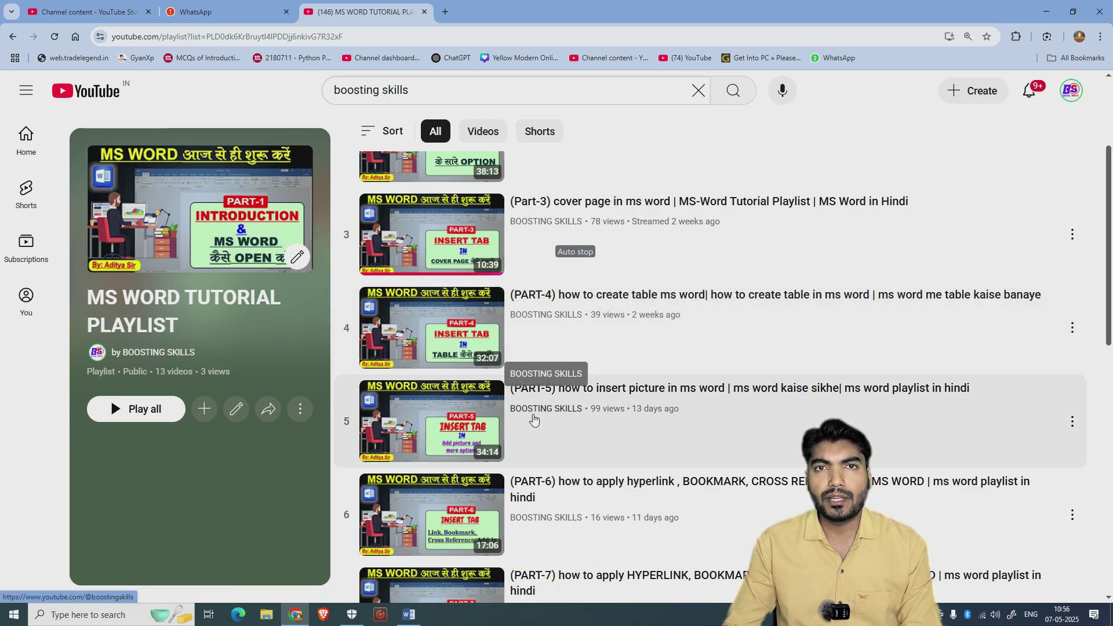
{"action": "scroll", "coordinate": [515, 426], "scroll_direction": "down", "scroll_amount": 4}
{"action": "scroll", "coordinate": [531, 423], "scroll_direction": "up", "scroll_amount": 4}
{"action": "scroll", "coordinate": [534, 423], "scroll_direction": "up", "scroll_amount": 3}
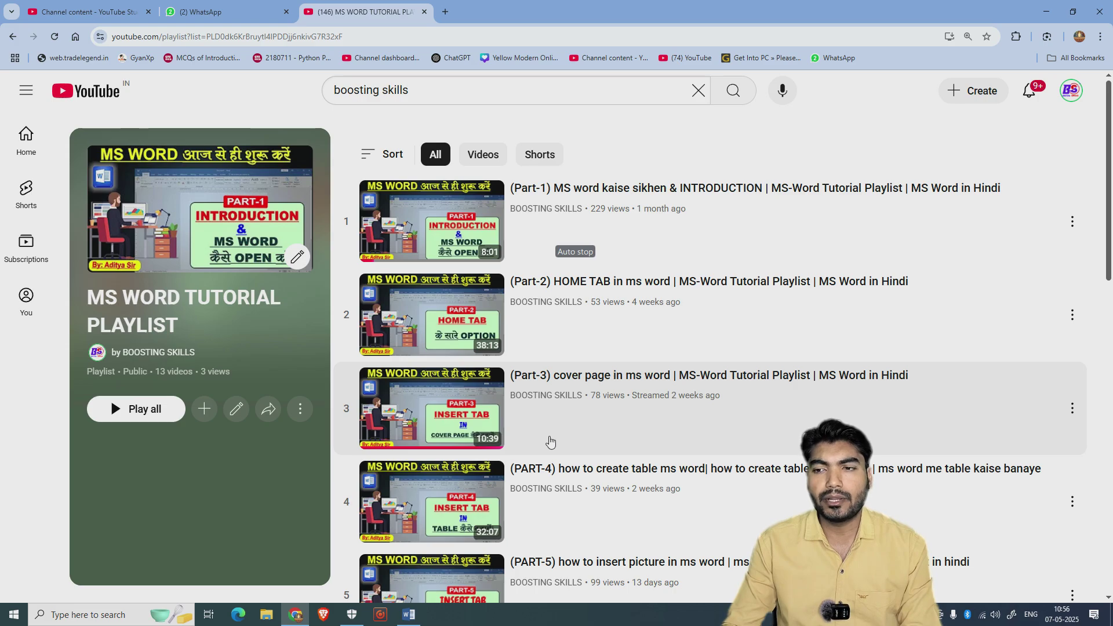
Switch to Word and start the spelling and grammar check from the document's first paragraph.
{"action": "left_click", "coordinate": [409, 615]}
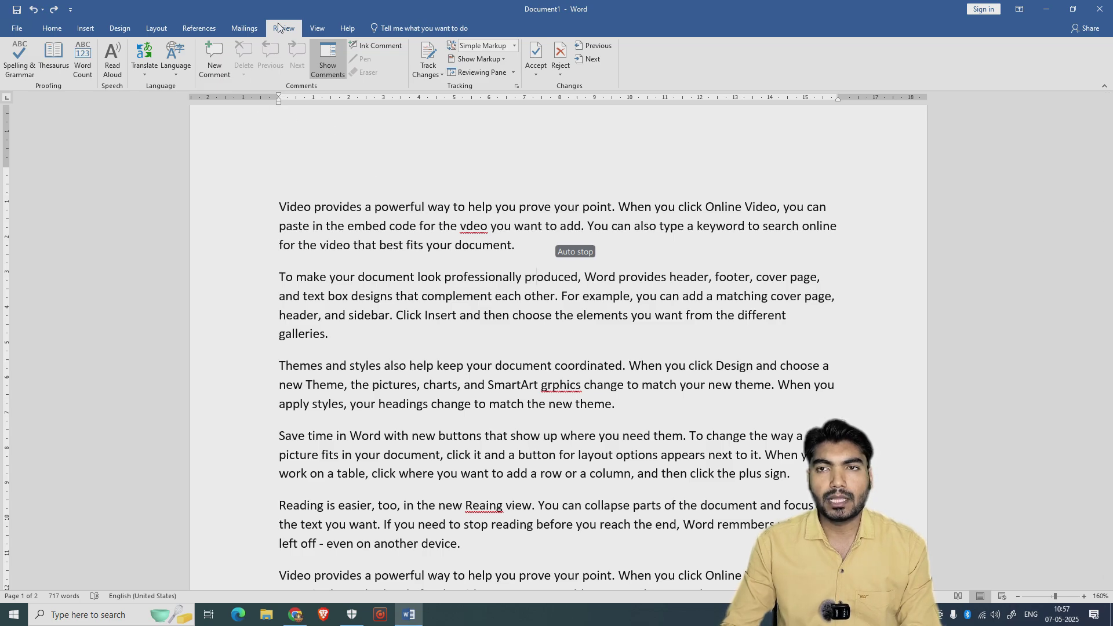
{"action": "left_click", "coordinate": [21, 73]}
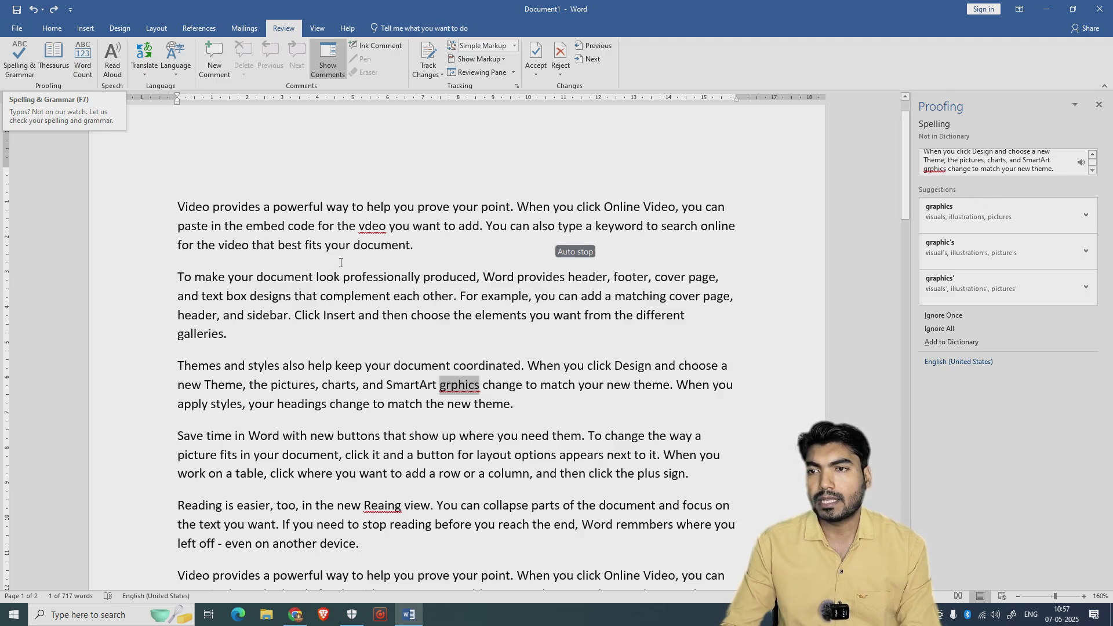
{"action": "left_click", "coordinate": [339, 244]}
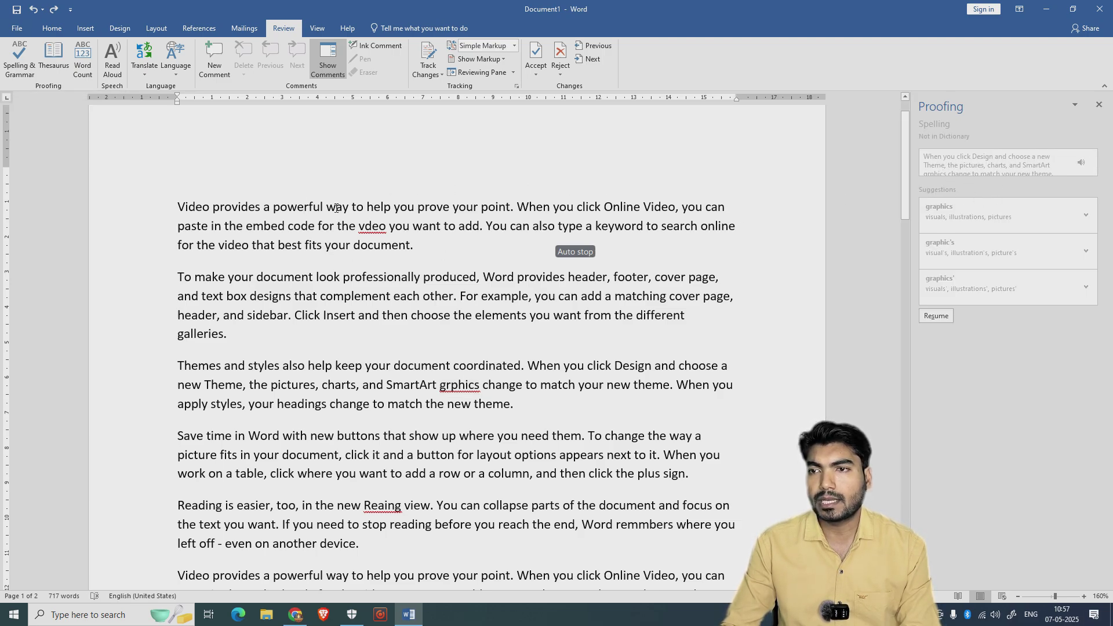
{"action": "left_click", "coordinate": [19, 61]}
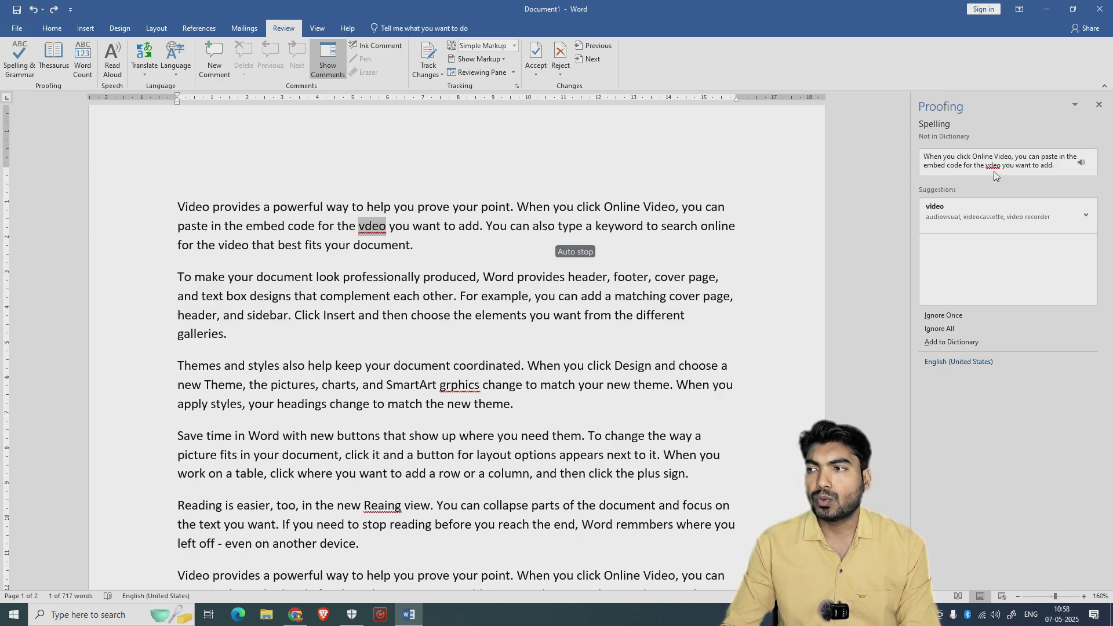
Accept the spelling suggestions "video" for "vdeo", "graphics" for "grphics" and "reading" for "Reaing".
{"action": "left_click", "coordinate": [945, 215]}
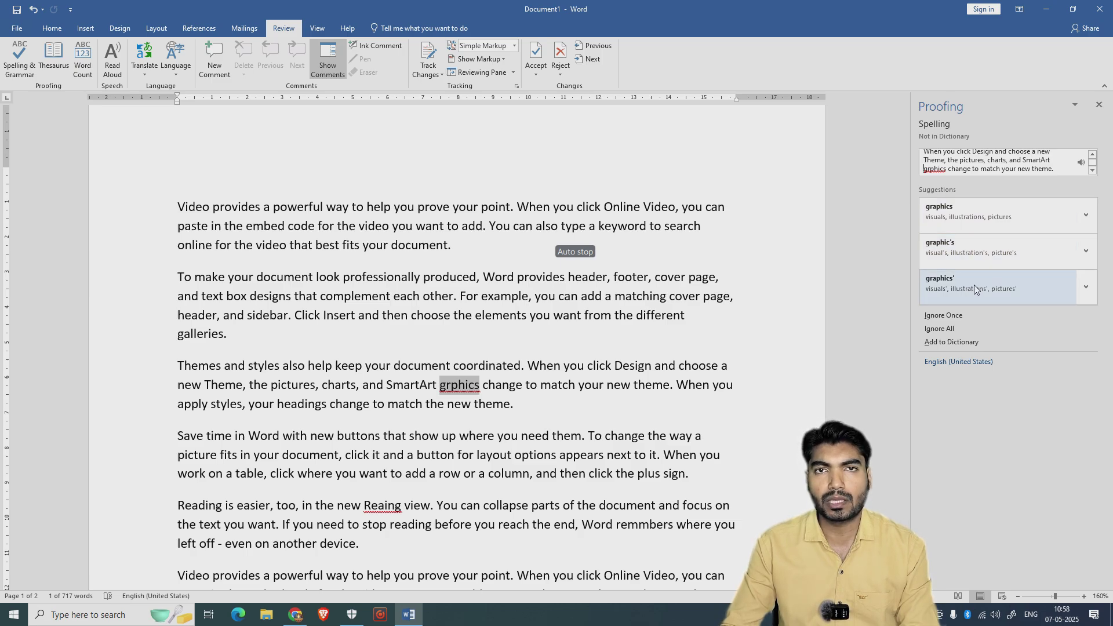
{"action": "left_click", "coordinate": [979, 215]}
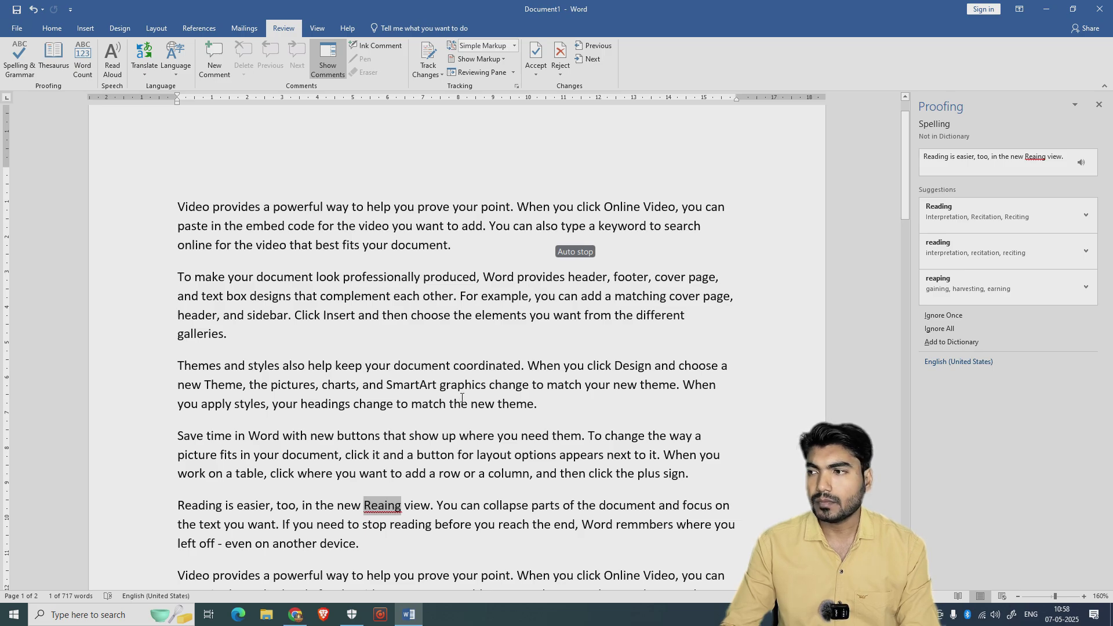
{"action": "scroll", "coordinate": [464, 397], "scroll_direction": "down", "scroll_amount": 2}
{"action": "scroll", "coordinate": [462, 390], "scroll_direction": "down", "scroll_amount": 2}
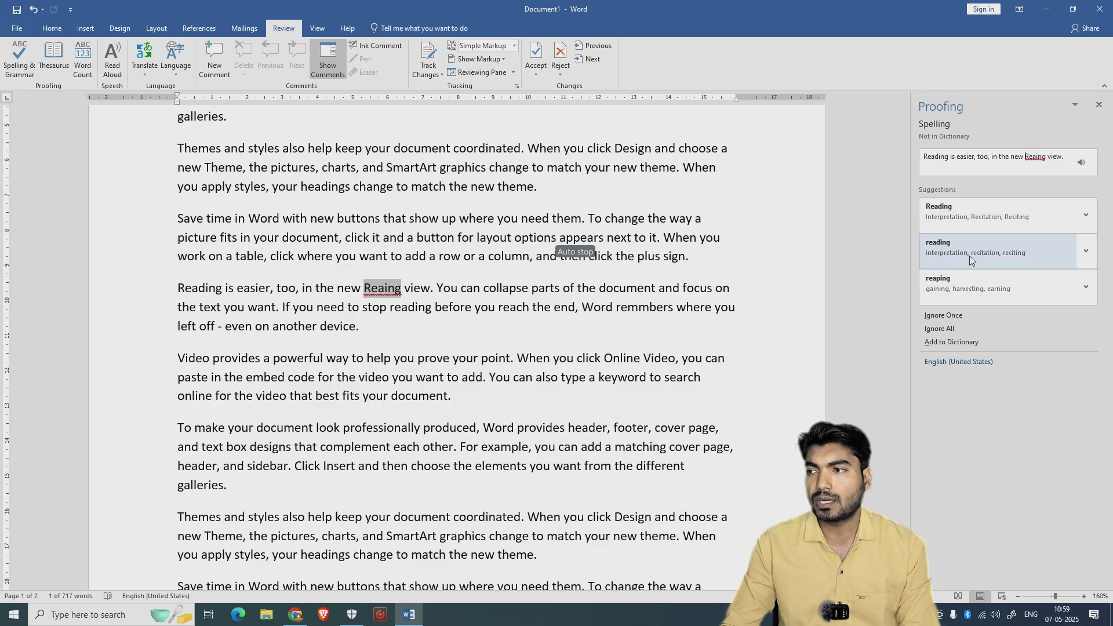
{"action": "left_click", "coordinate": [954, 253]}
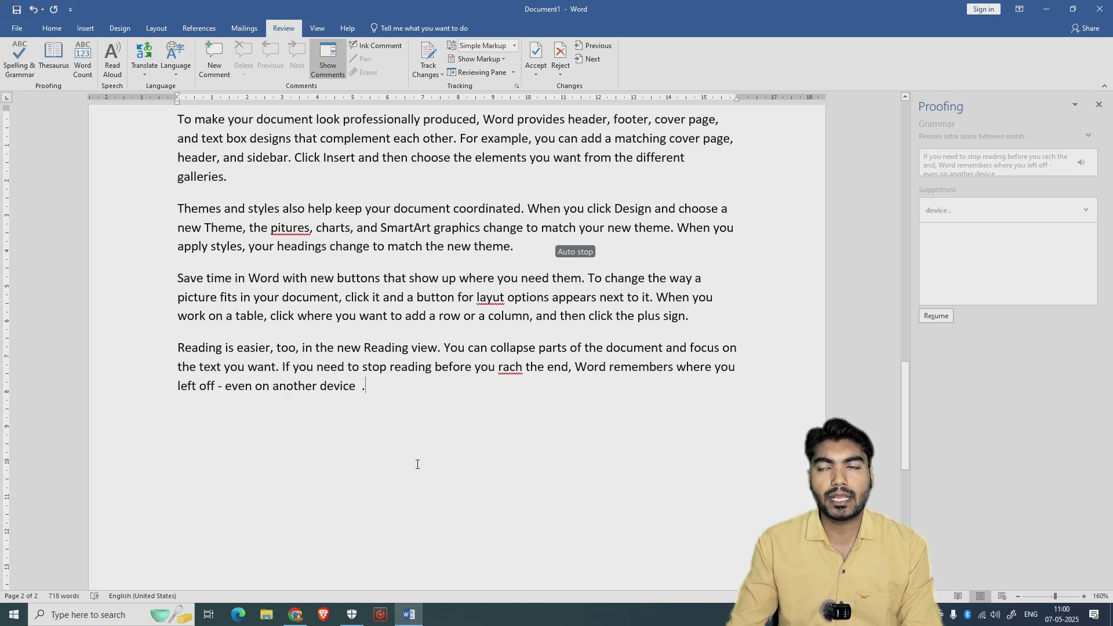
Insert a lowercase first name before "Word remembers" in the last paragraph and correct it with the capitalized spelling suggestion.
{"action": "left_click", "coordinate": [575, 368]}
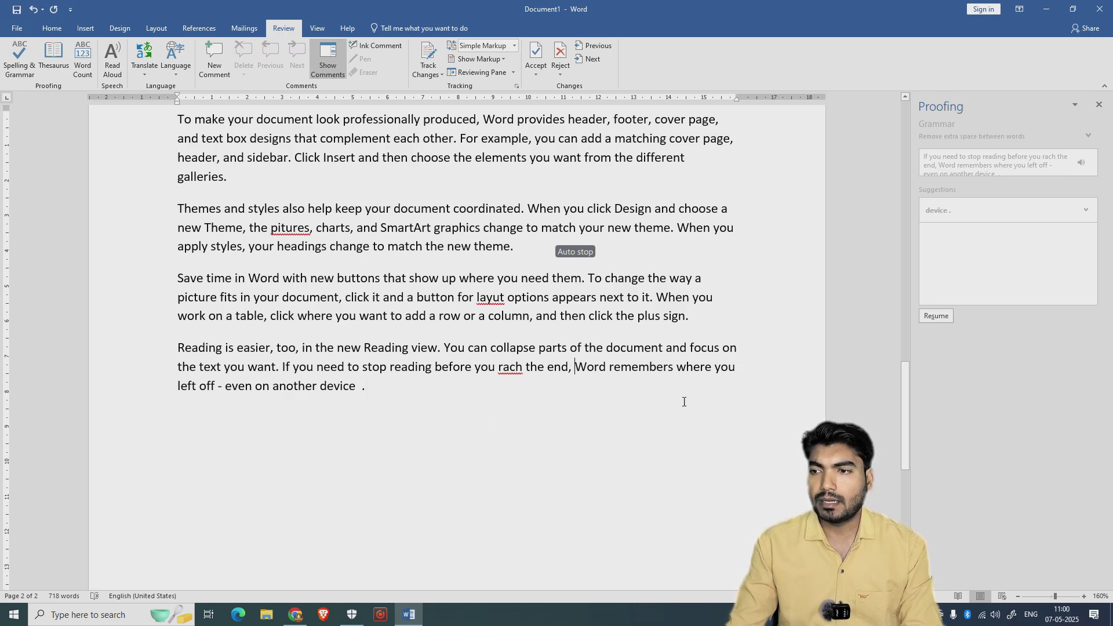
{"action": "type", "text": "dinesh"}
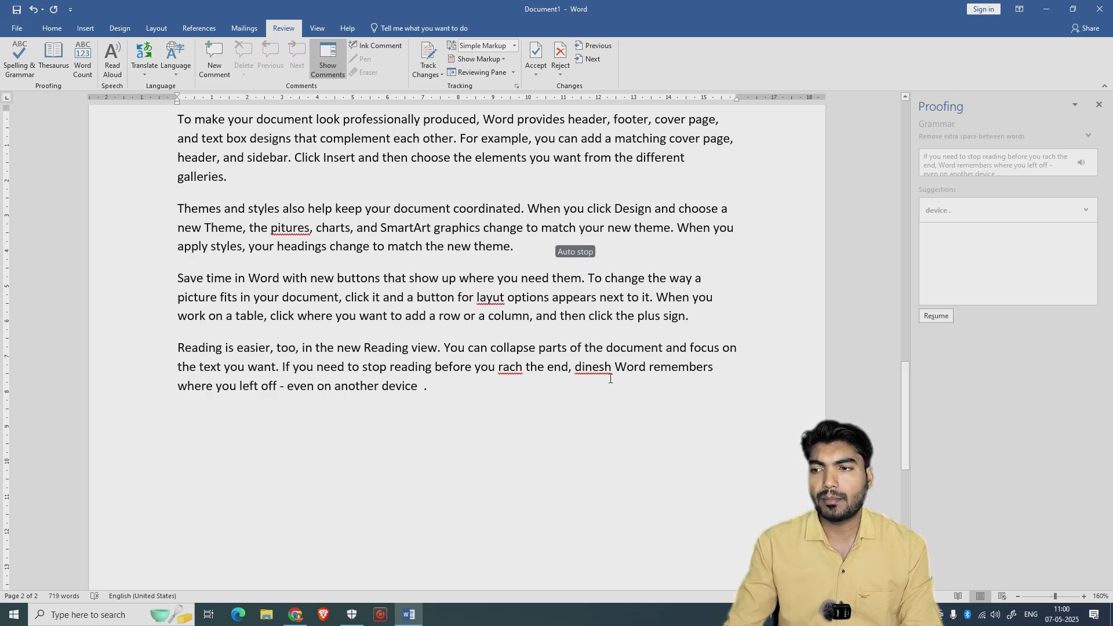
{"action": "scroll", "coordinate": [598, 374], "scroll_direction": "up", "scroll_amount": 1}
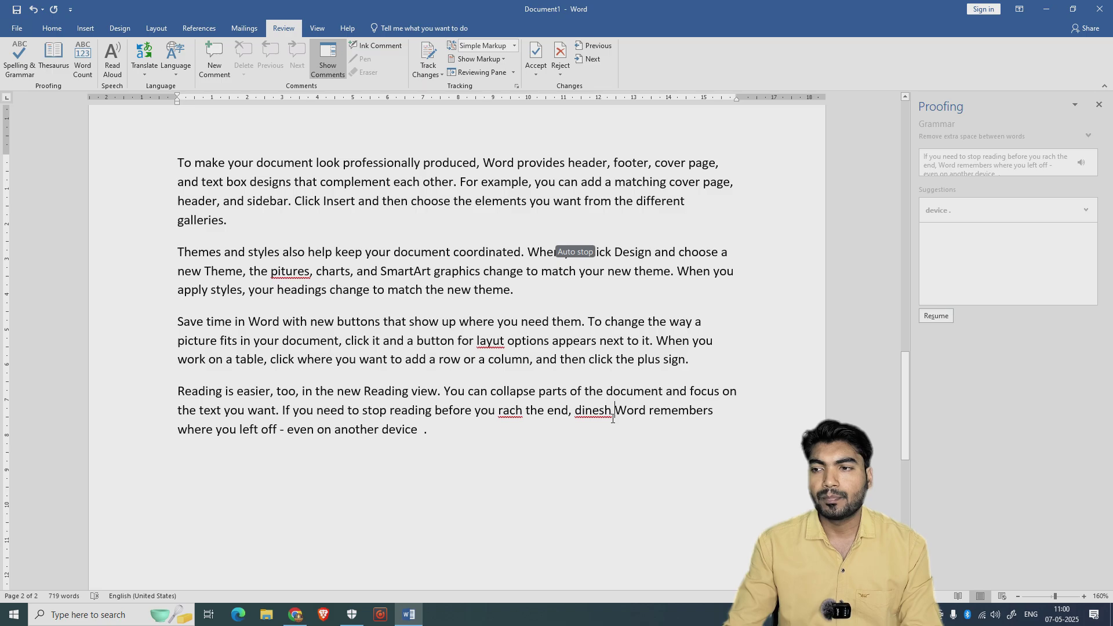
{"action": "right_click", "coordinate": [589, 412]}
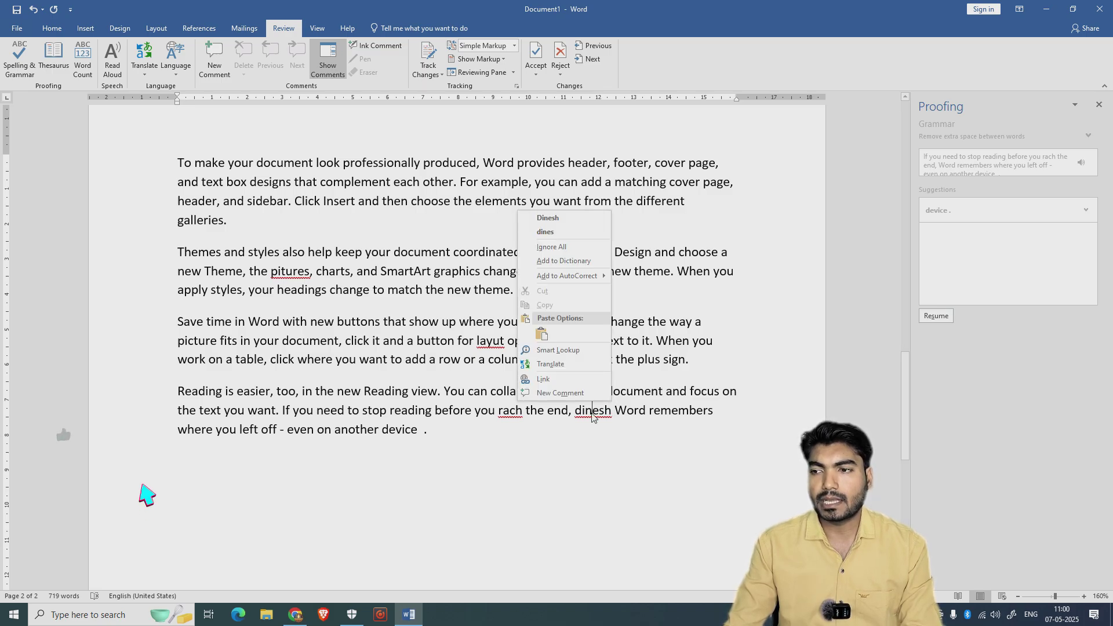
{"action": "left_click", "coordinate": [570, 223]}
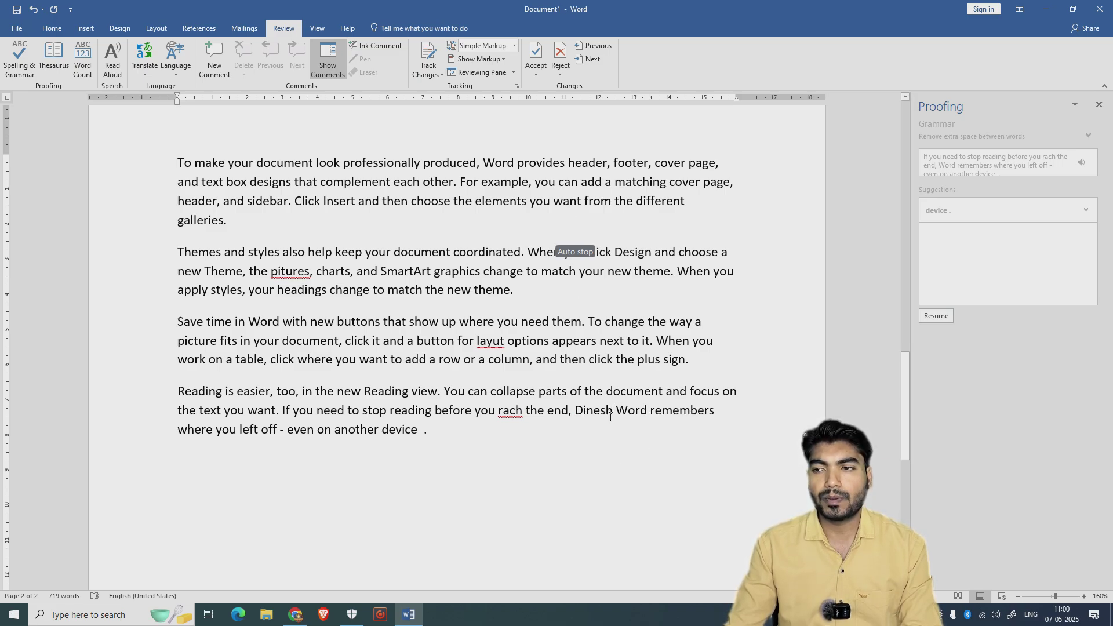
{"action": "left_click_drag", "start_coordinate": [583, 412], "coordinate": [613, 411]}
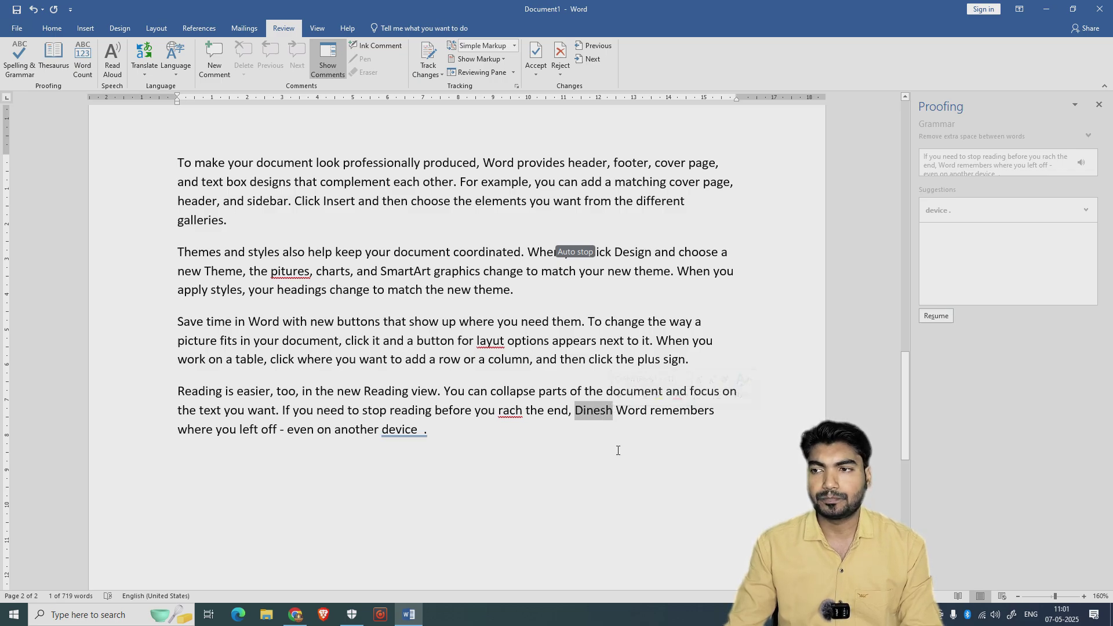
{"action": "left_click", "coordinate": [566, 413]}
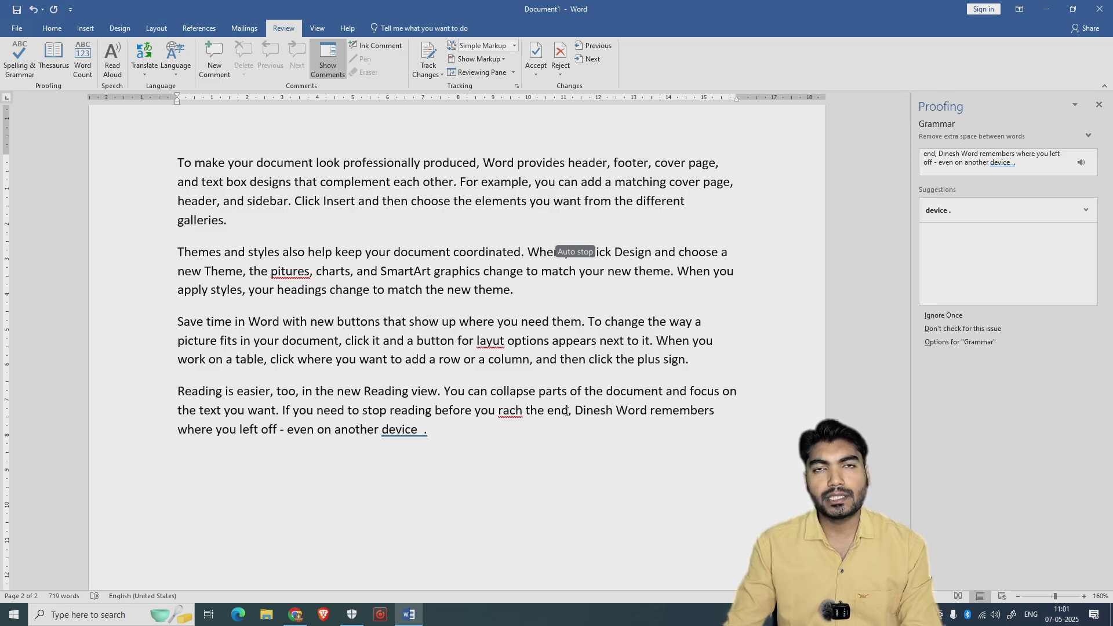
Shorten "change" after "SmartArt graphics" to "chnge" and add that spelling to the dictionary.
{"action": "left_click", "coordinate": [500, 275]}
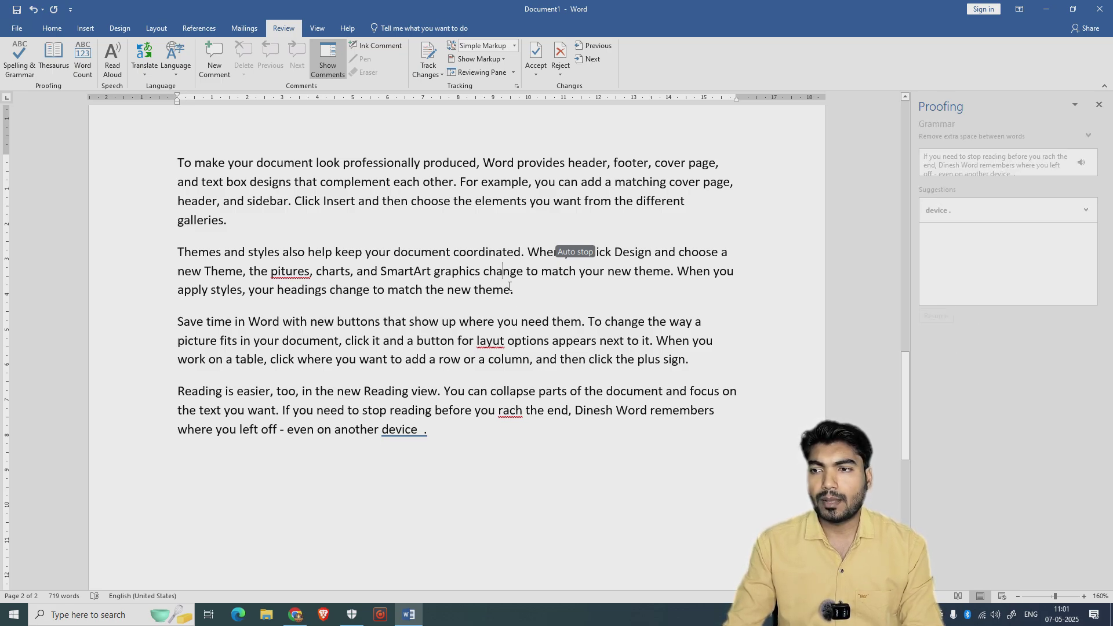
{"action": "key", "text": "BackSpace"}
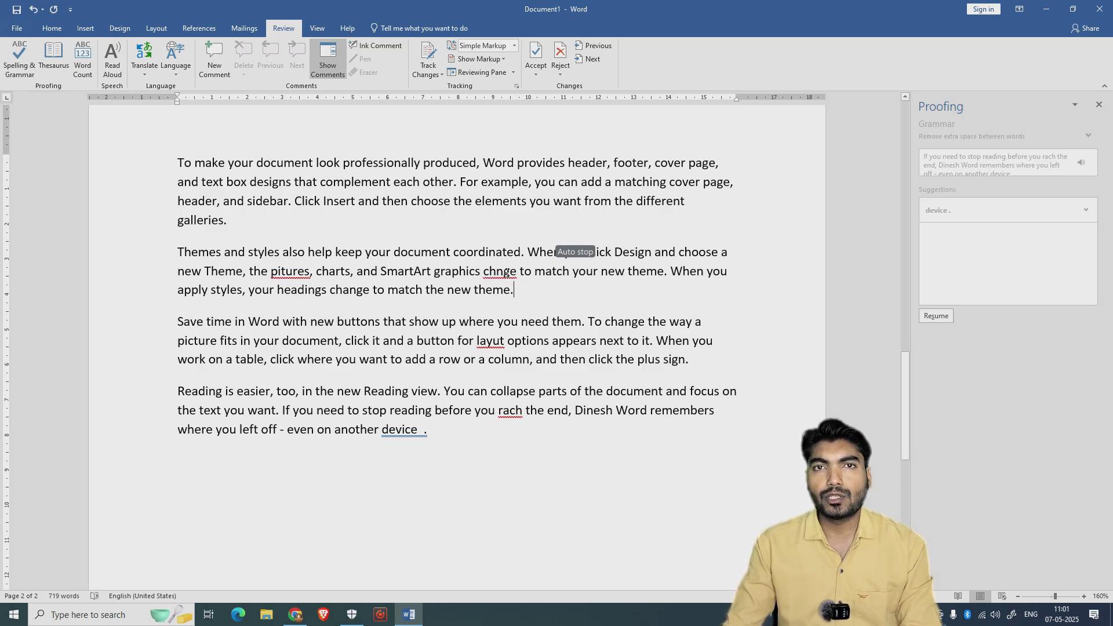
{"action": "right_click", "coordinate": [492, 272]}
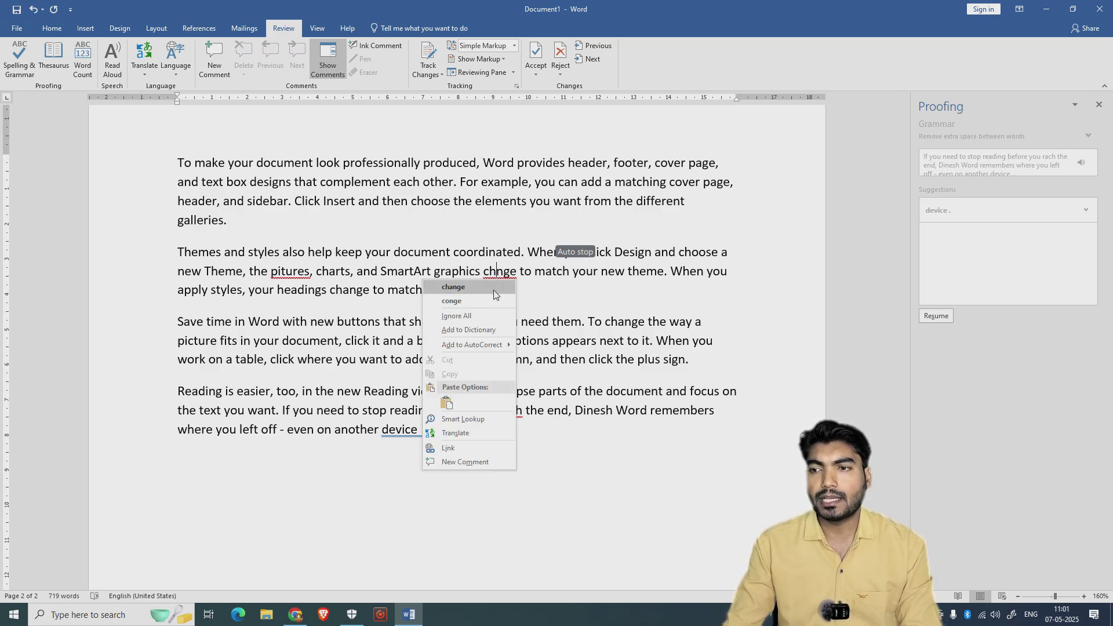
{"action": "left_click", "coordinate": [490, 330]}
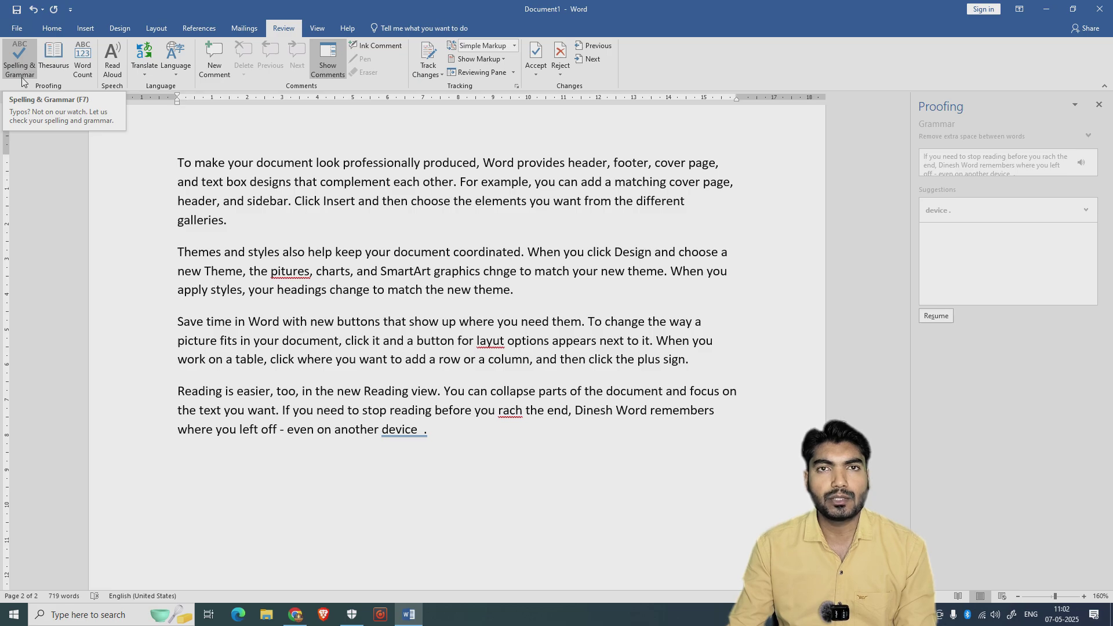
Look up synonyms for "provide" in the Thesaurus and browse the suggested words.
{"action": "left_click", "coordinate": [57, 63]}
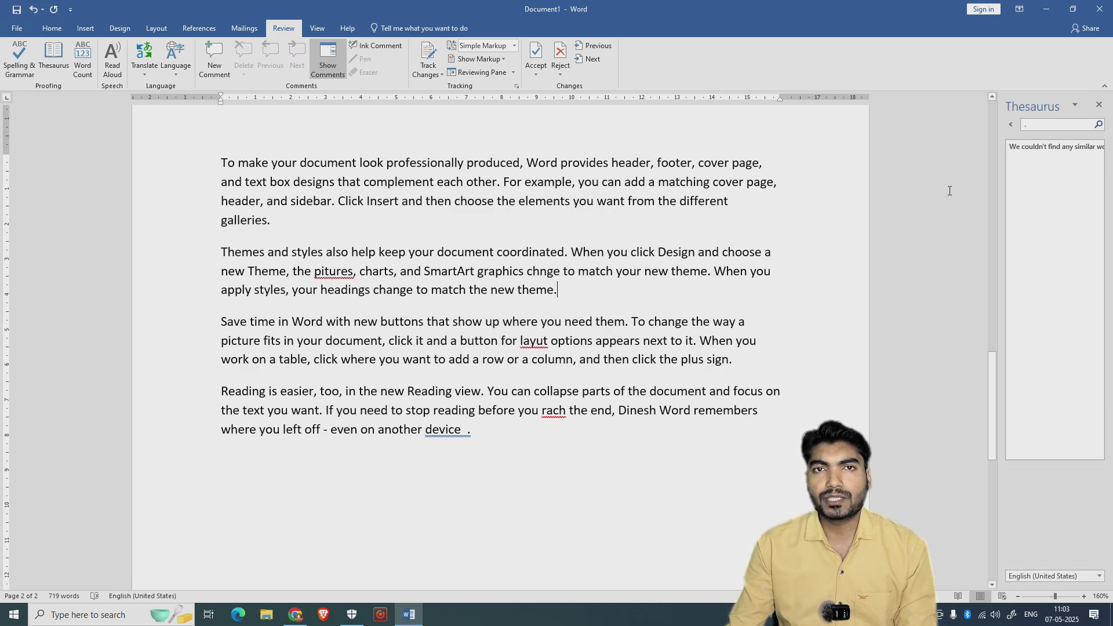
{"action": "left_click", "coordinate": [1047, 128]}
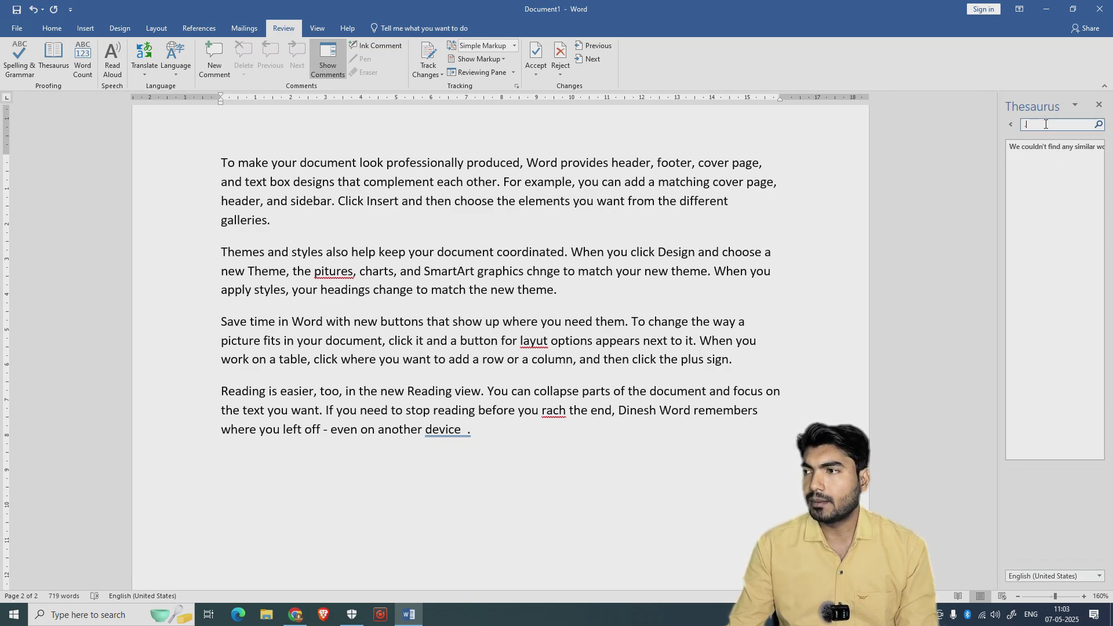
{"action": "type", "text": "provide"}
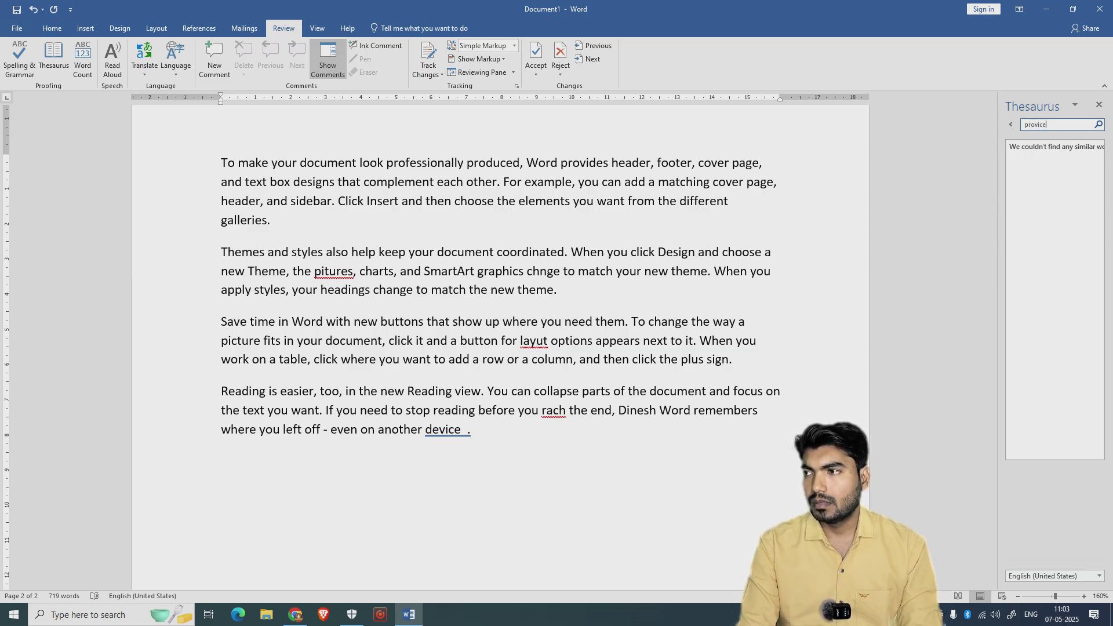
{"action": "key", "text": "Return"}
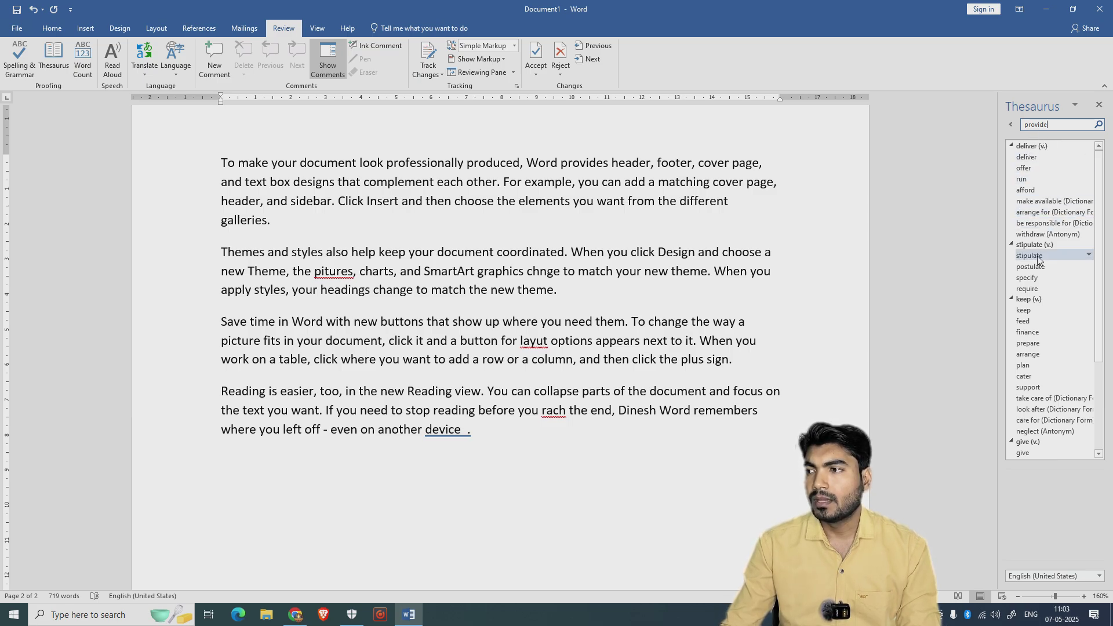
{"action": "scroll", "coordinate": [1044, 317], "scroll_direction": "down", "scroll_amount": 2}
{"action": "scroll", "coordinate": [1044, 317], "scroll_direction": "down", "scroll_amount": 4}
{"action": "scroll", "coordinate": [1044, 317], "scroll_direction": "up", "scroll_amount": 6}
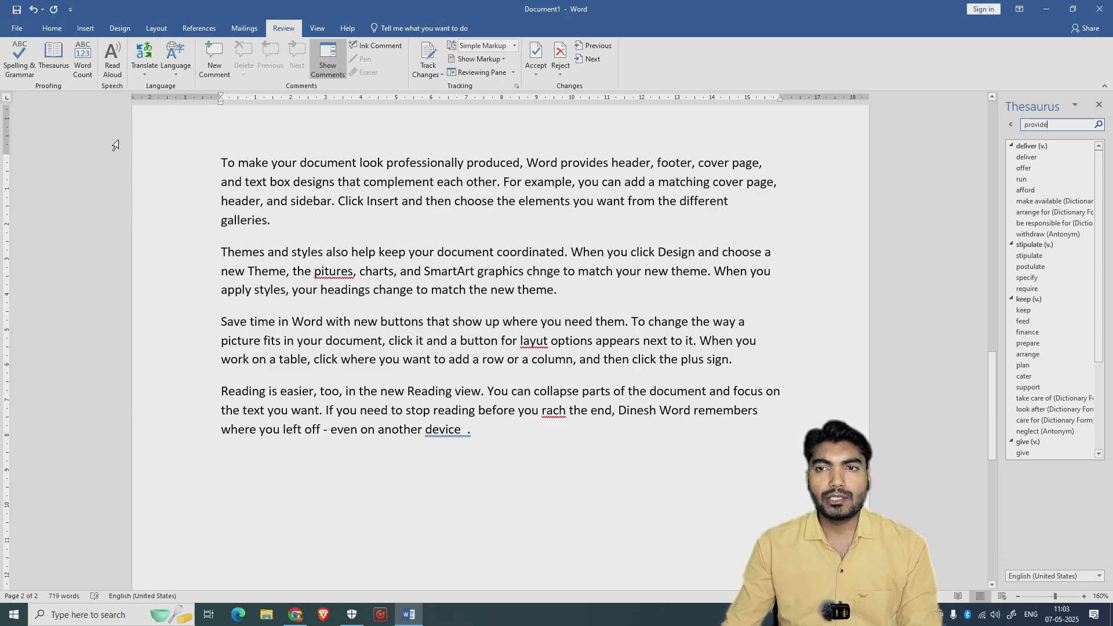
Check the document's word count statistics and close them.
{"action": "left_click", "coordinate": [88, 73]}
{"action": "left_click_drag", "start_coordinate": [525, 239], "coordinate": [217, 160]}
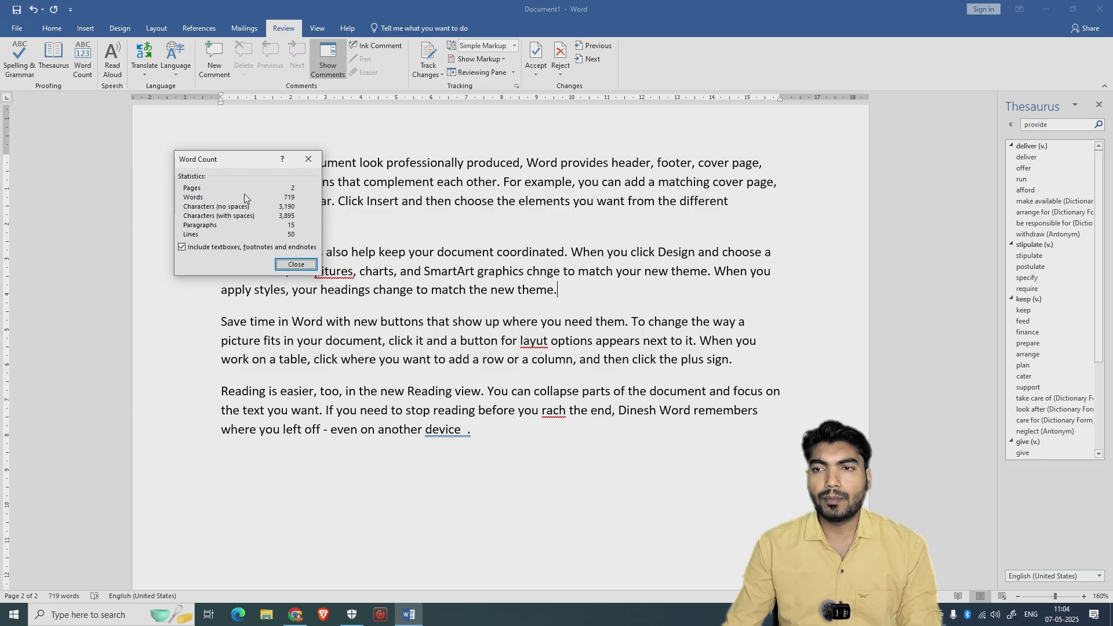
{"action": "left_click", "coordinate": [295, 265]}
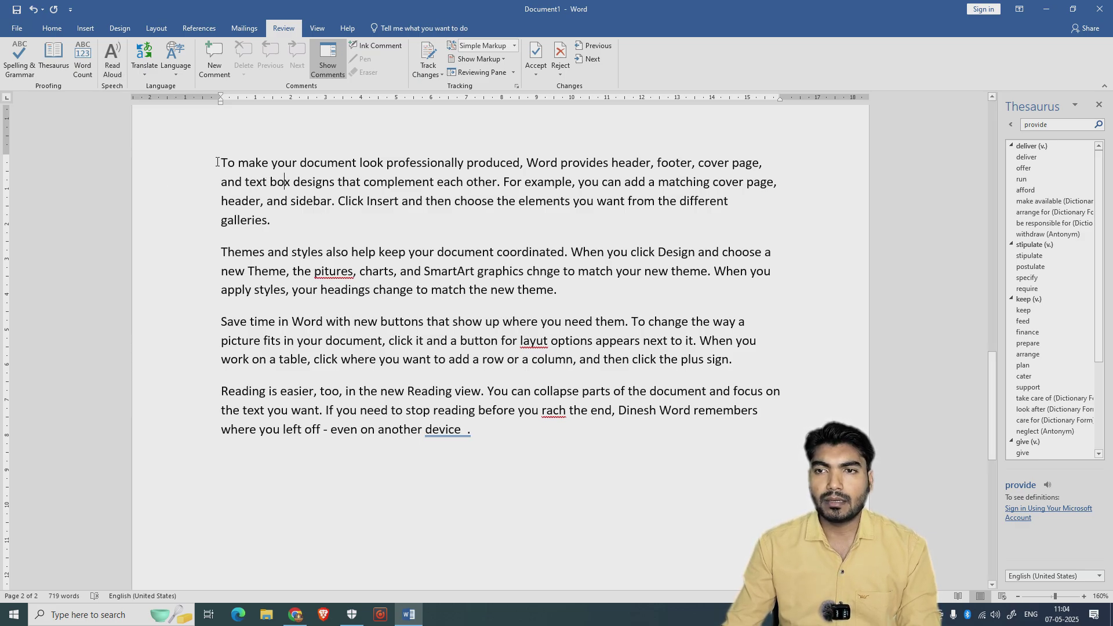
Have the paragraph beginning "To make your document look professionally produced" read aloud.
{"action": "left_click_drag", "start_coordinate": [221, 161], "coordinate": [306, 233]}
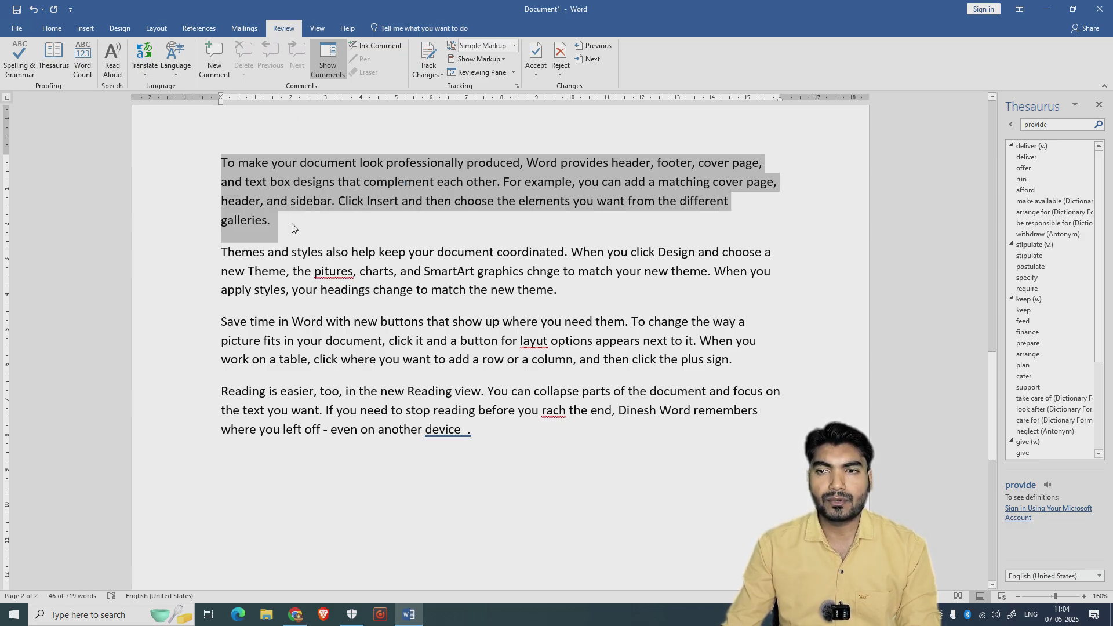
{"action": "left_click", "coordinate": [116, 74]}
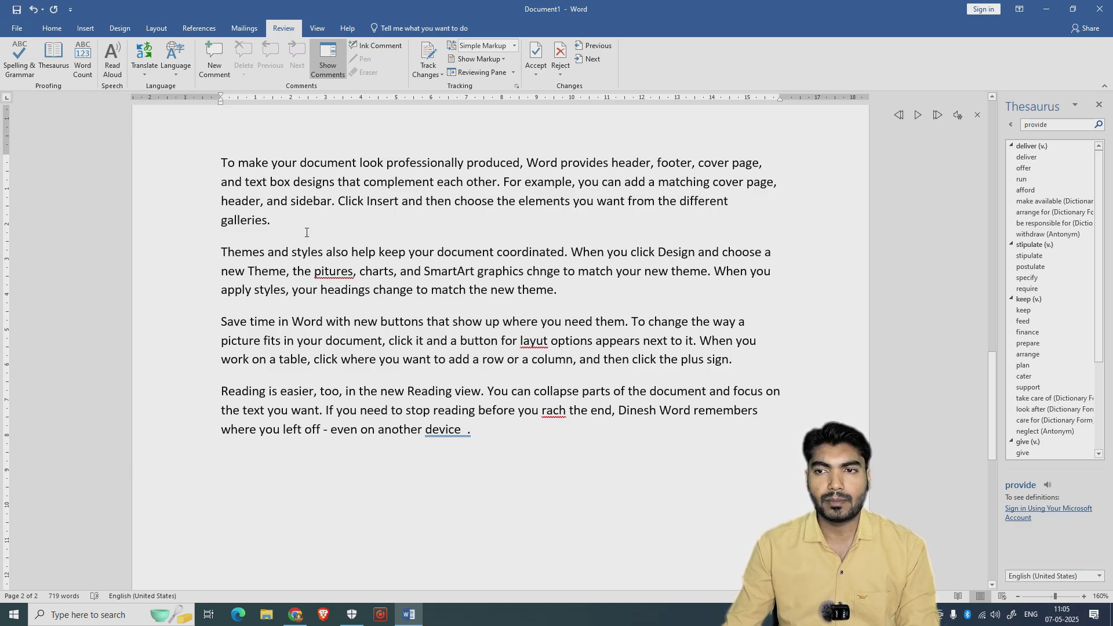
View the available translation options without applying any, and close the Thesaurus.
{"action": "scroll", "coordinate": [307, 235], "scroll_direction": "up", "scroll_amount": 1}
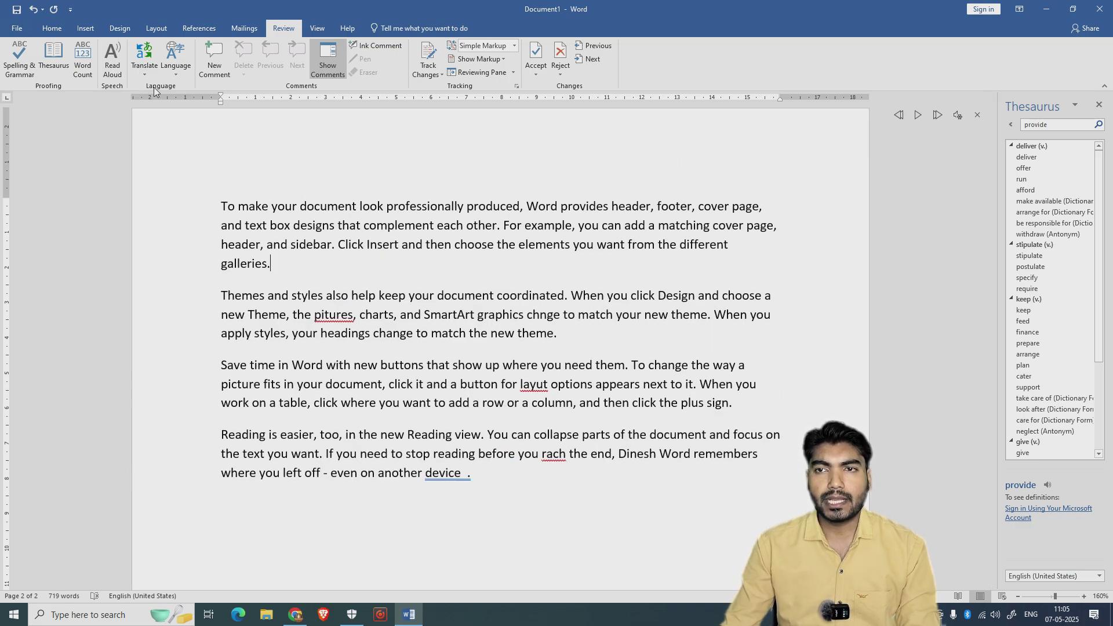
{"action": "left_click", "coordinate": [139, 46]}
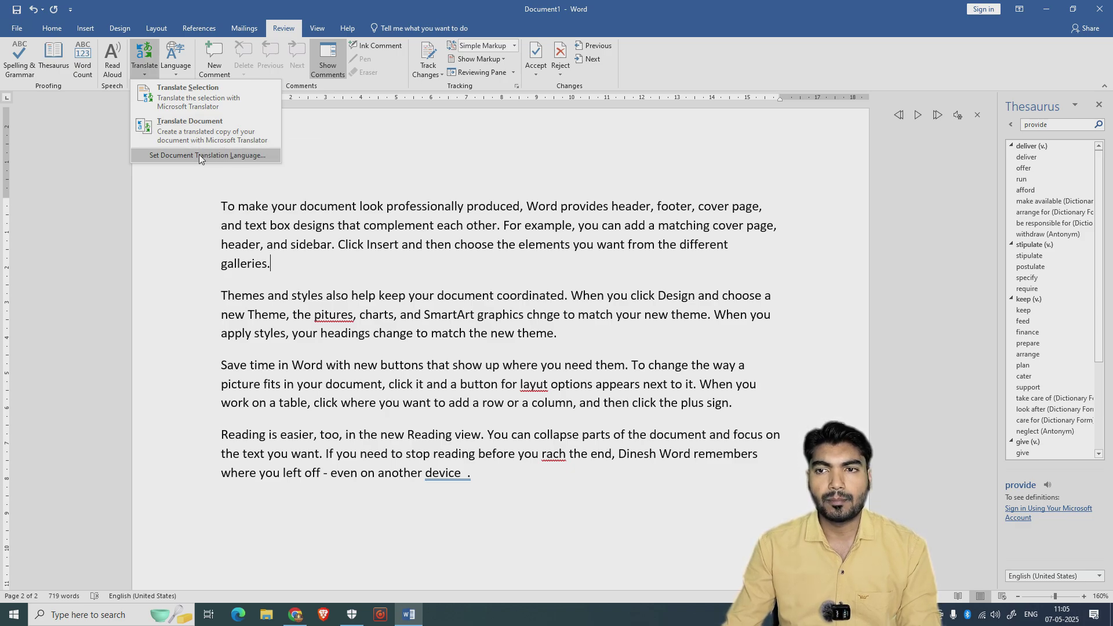
{"action": "key", "text": "Escape"}
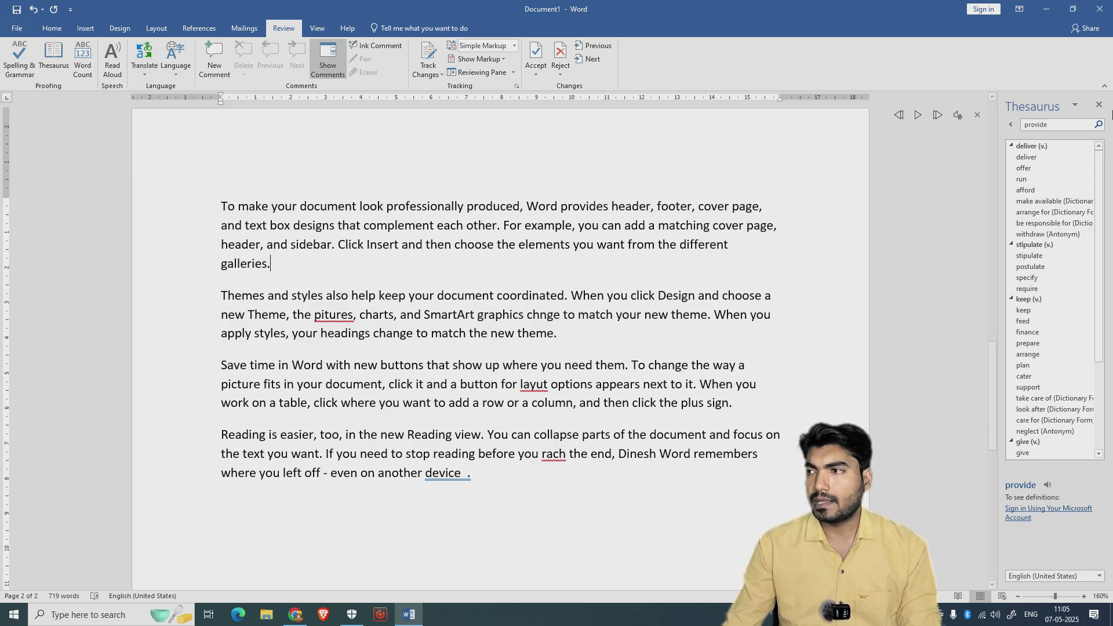
{"action": "left_click", "coordinate": [1098, 104]}
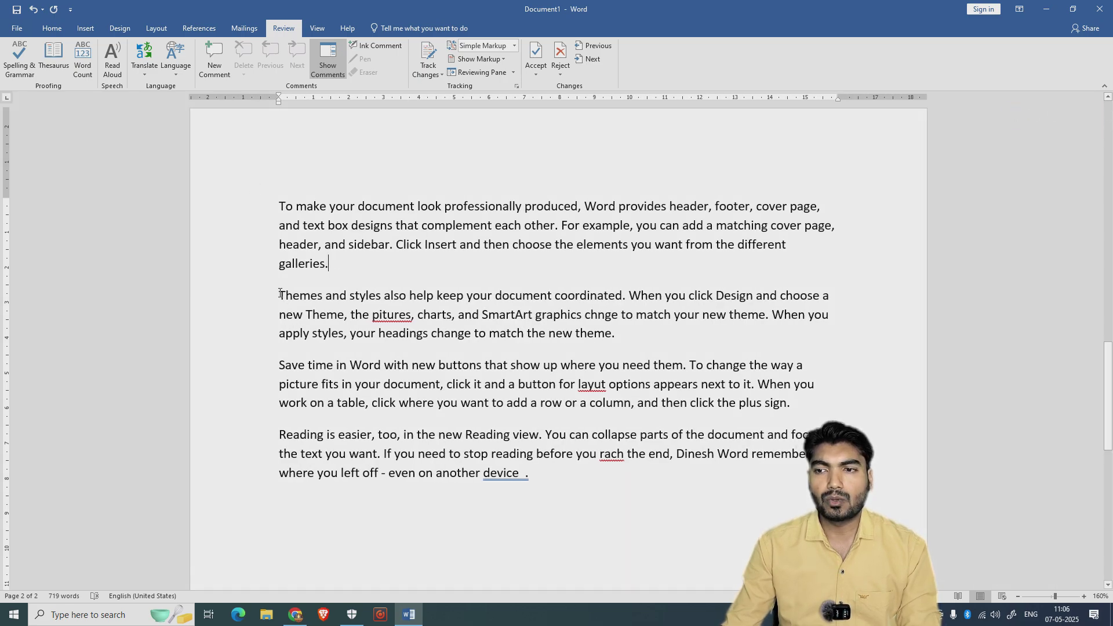
Translate the paragraph beginning "Save time in Word with new buttons" on page 2 from English to Hindi with the Translator.
{"action": "left_click_drag", "start_coordinate": [281, 364], "coordinate": [782, 403]}
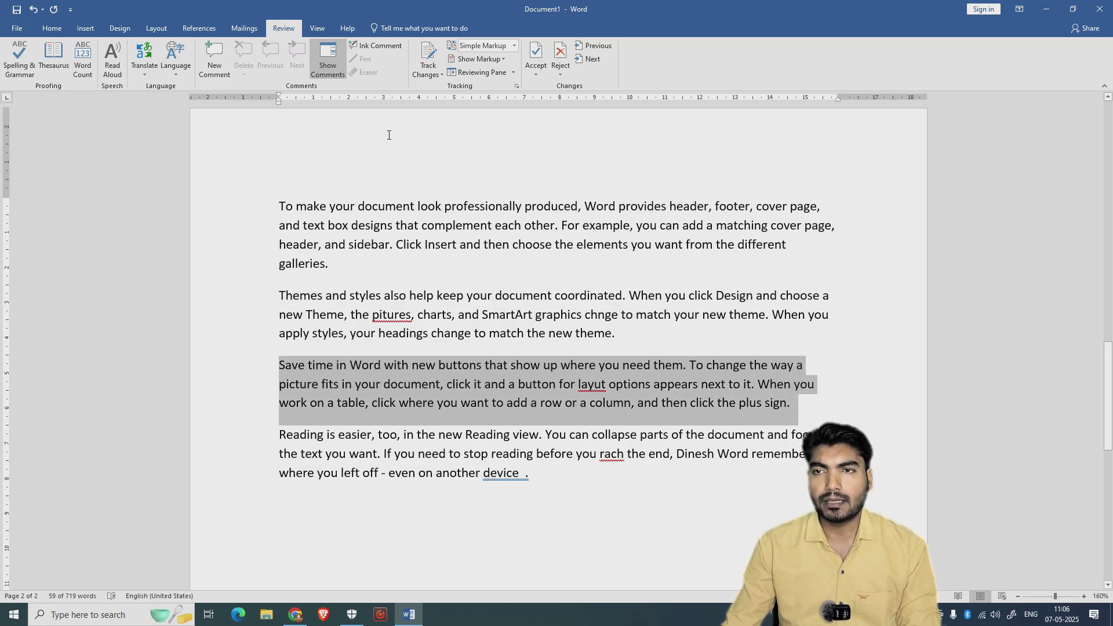
{"action": "left_click", "coordinate": [145, 68]}
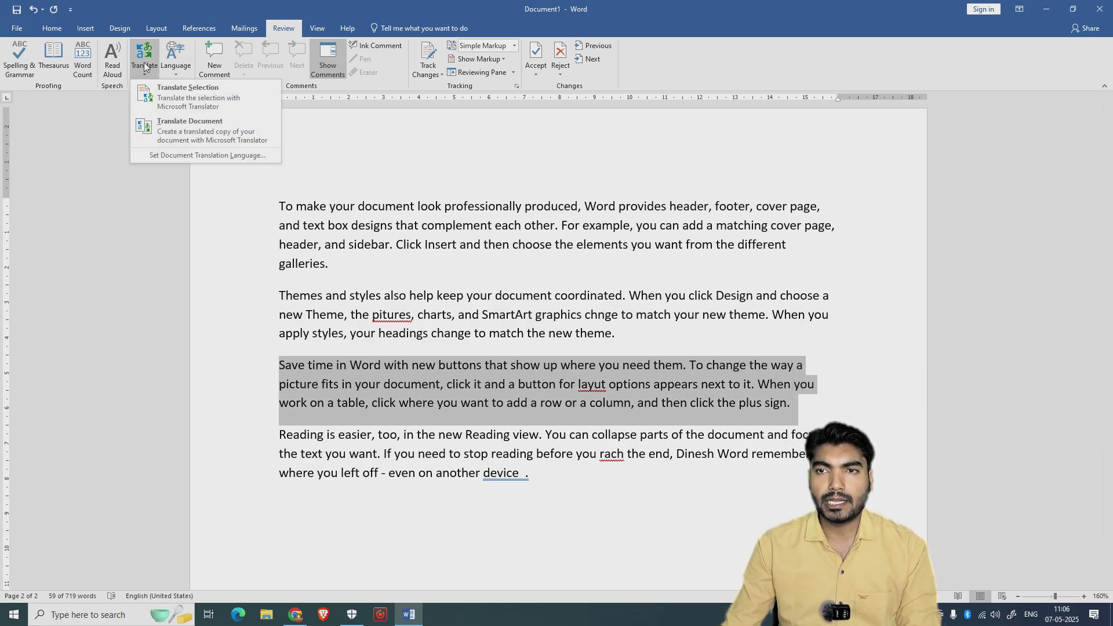
{"action": "left_click", "coordinate": [189, 99]}
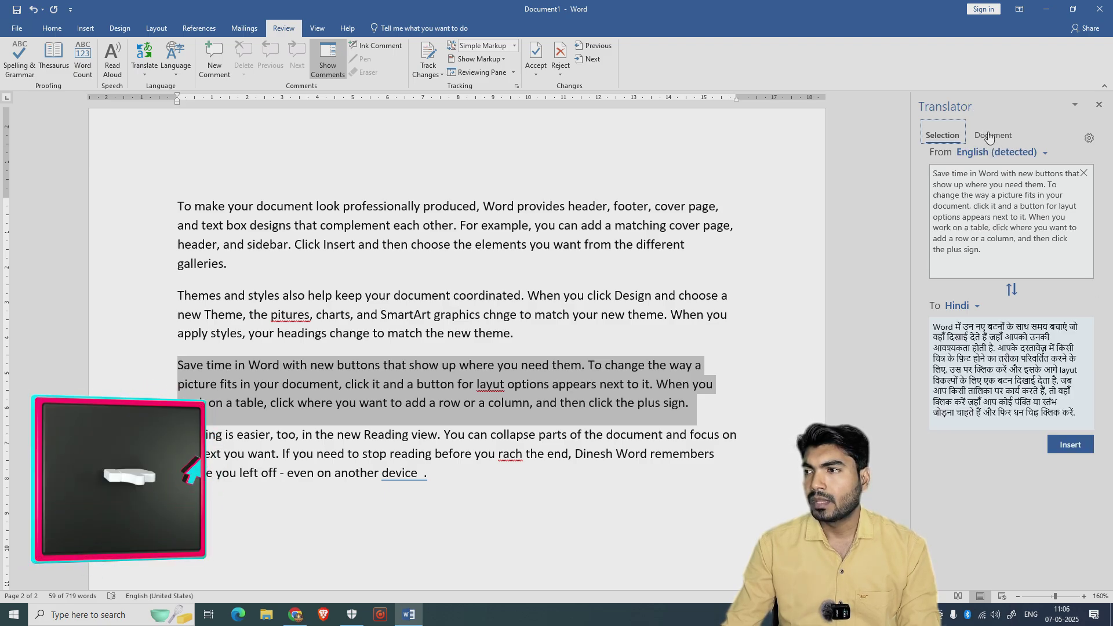
{"action": "left_click", "coordinate": [974, 309]}
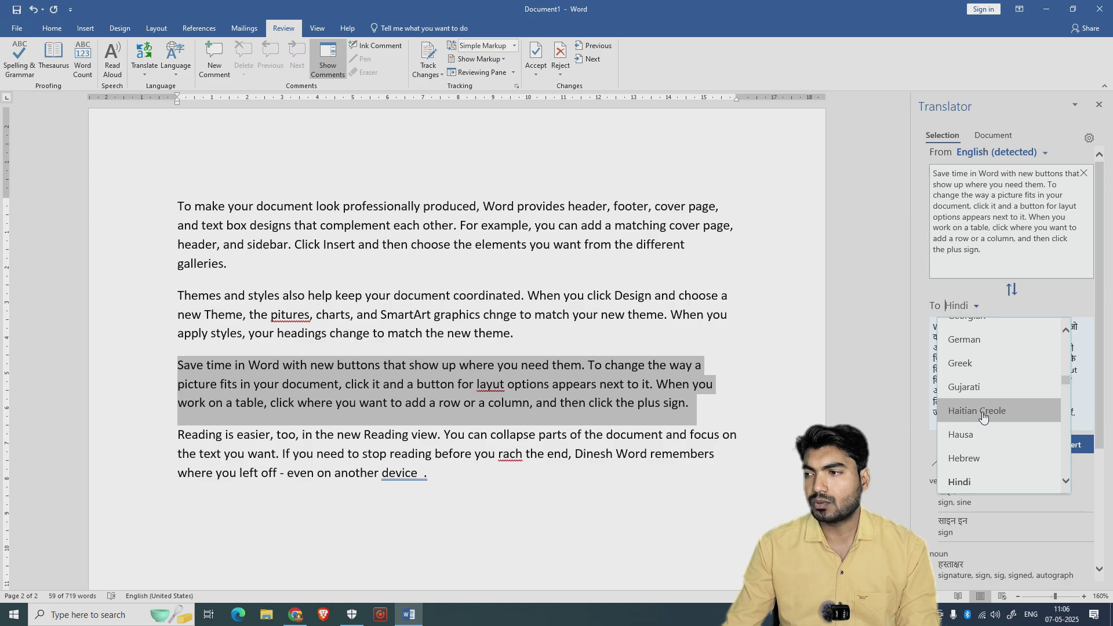
{"action": "scroll", "coordinate": [983, 416], "scroll_direction": "up", "scroll_amount": 3}
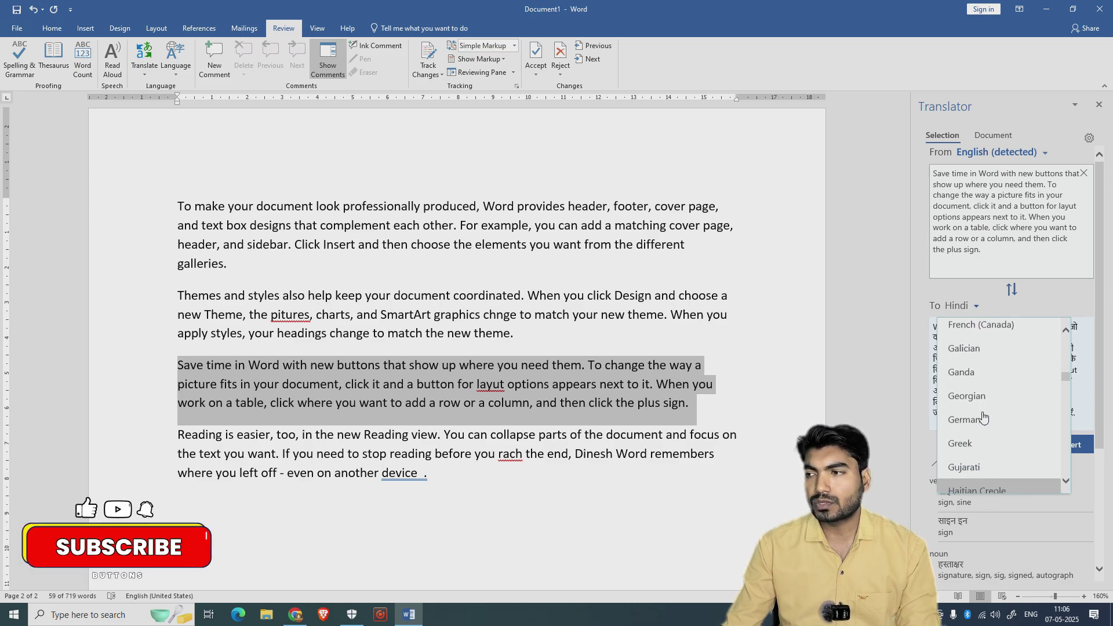
{"action": "scroll", "coordinate": [983, 416], "scroll_direction": "down", "scroll_amount": 3}
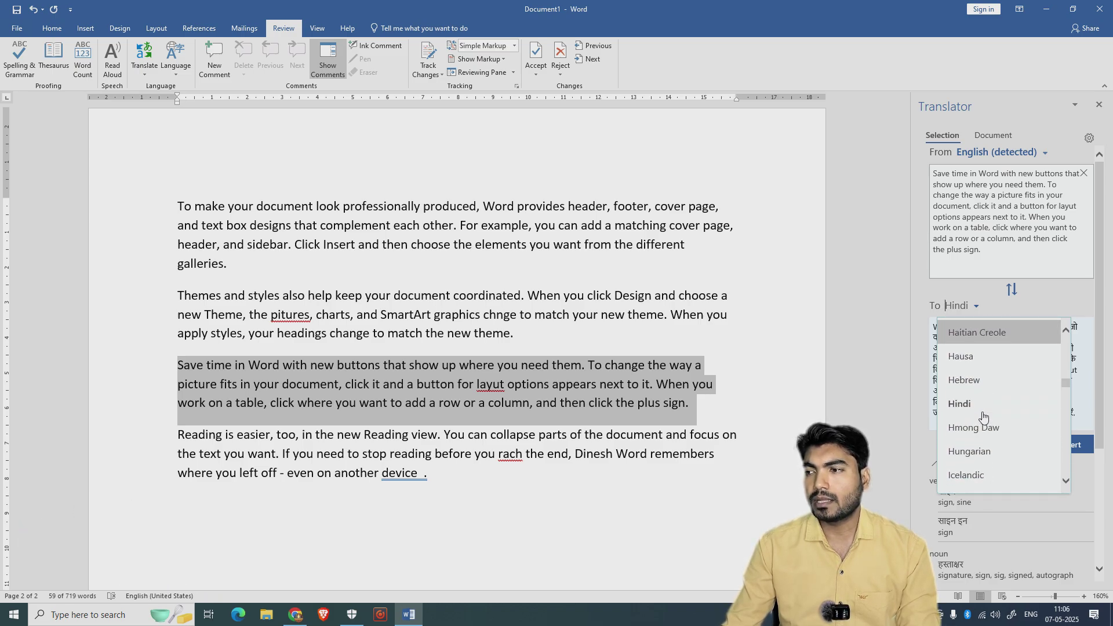
{"action": "scroll", "coordinate": [983, 416], "scroll_direction": "down", "scroll_amount": 1}
{"action": "left_click", "coordinate": [979, 379]}
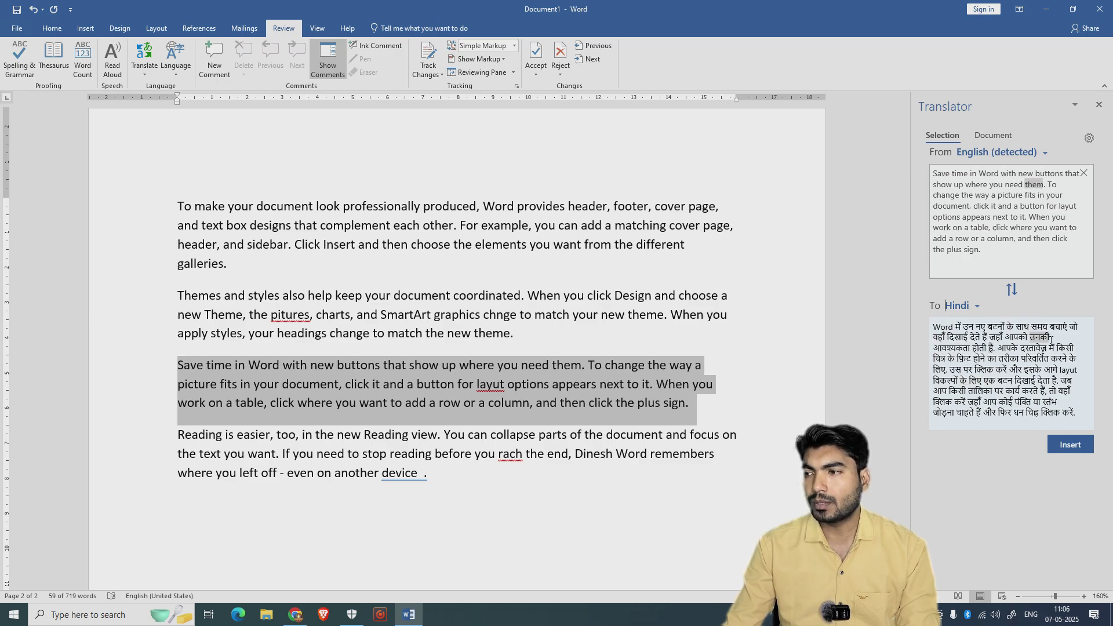
Replace the selected English paragraph with its Hindi translation and close the Translator.
{"action": "left_click", "coordinate": [1052, 391]}
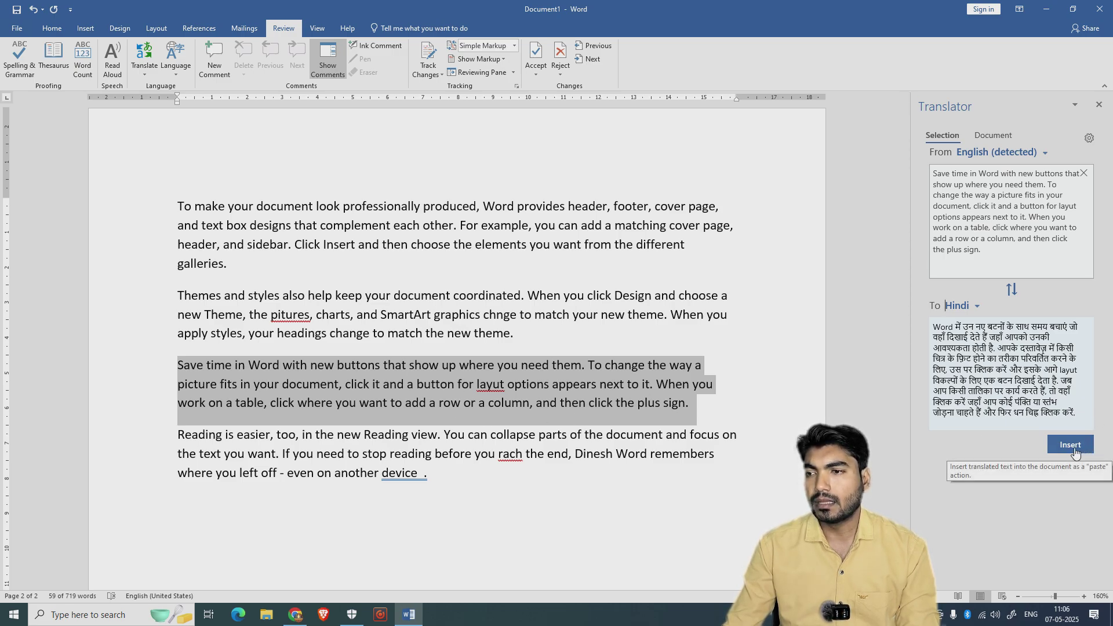
{"action": "mouse_move", "coordinate": [1012, 369]}
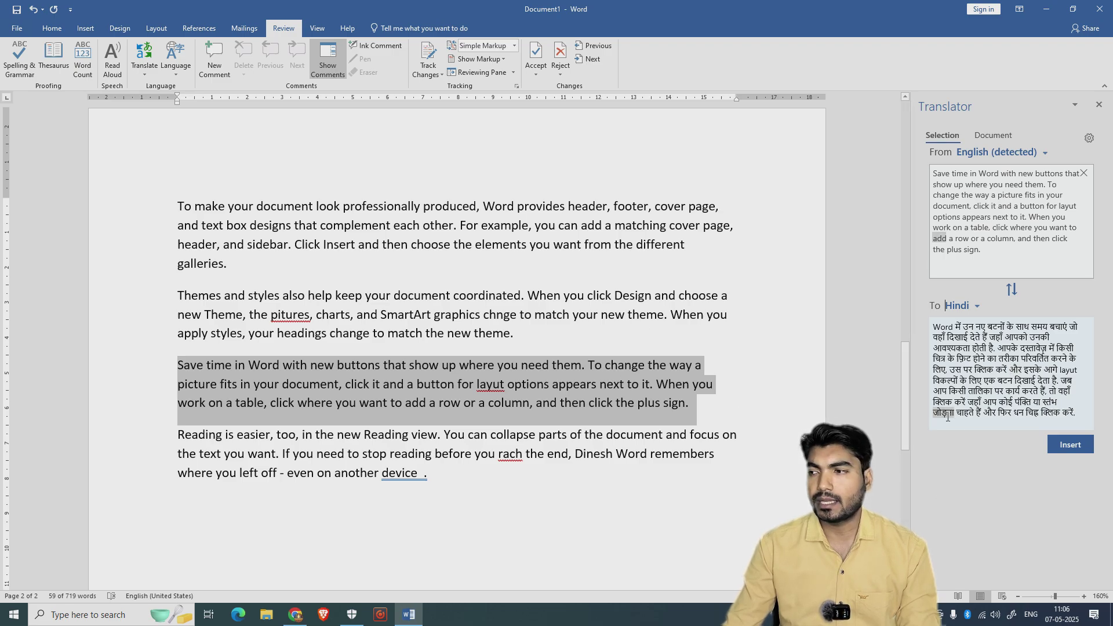
{"action": "left_click", "coordinate": [1070, 445]}
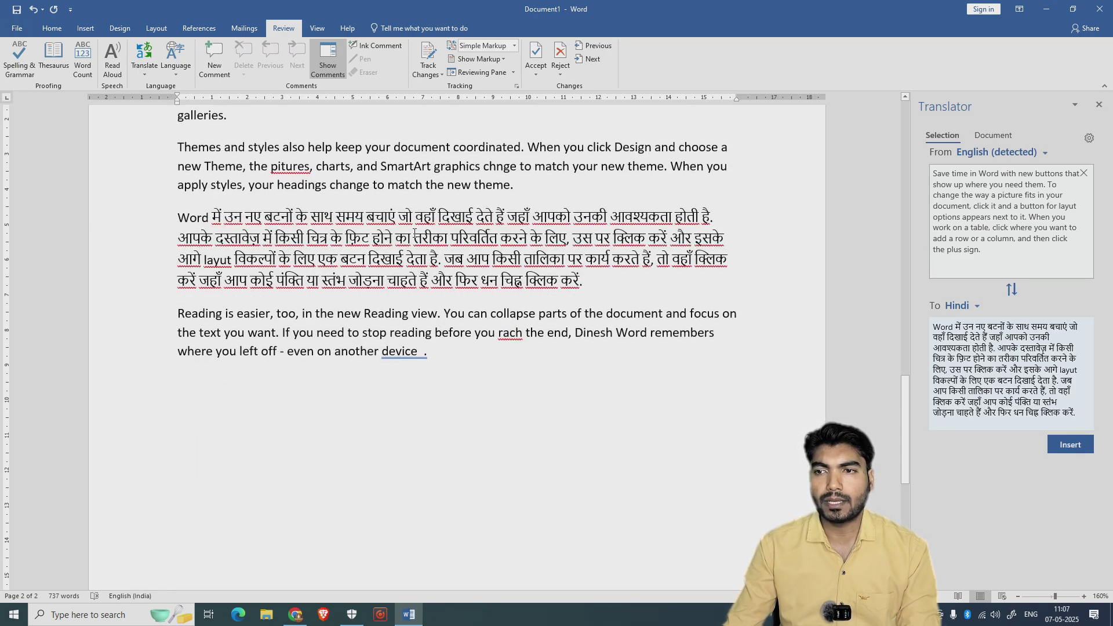
{"action": "scroll", "coordinate": [577, 344], "scroll_direction": "up", "scroll_amount": 3}
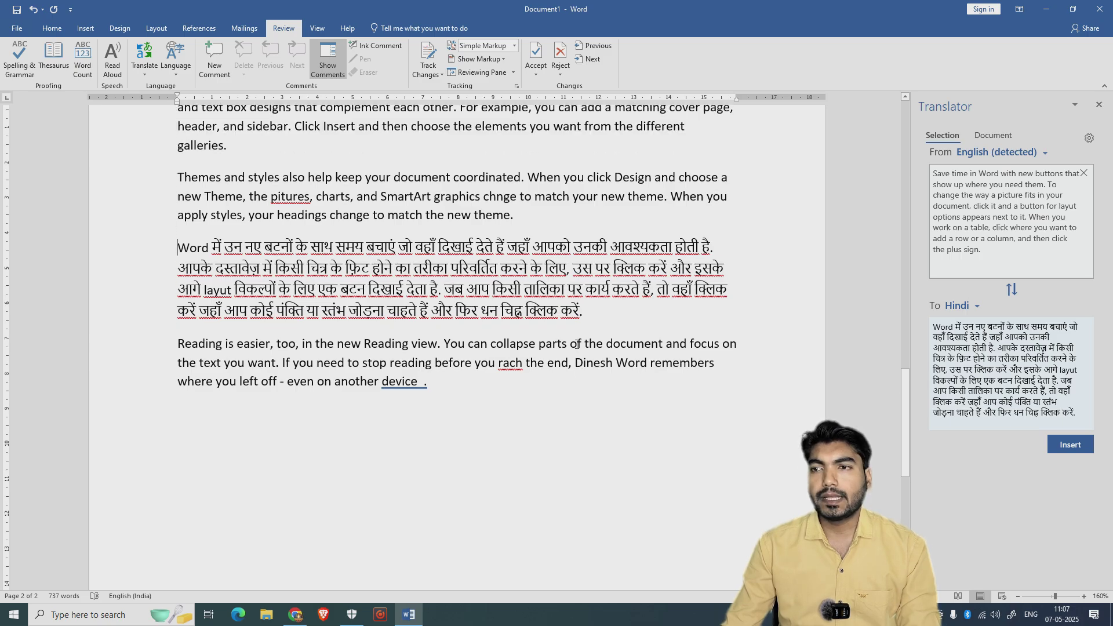
{"action": "scroll", "coordinate": [576, 344], "scroll_direction": "up", "scroll_amount": 1}
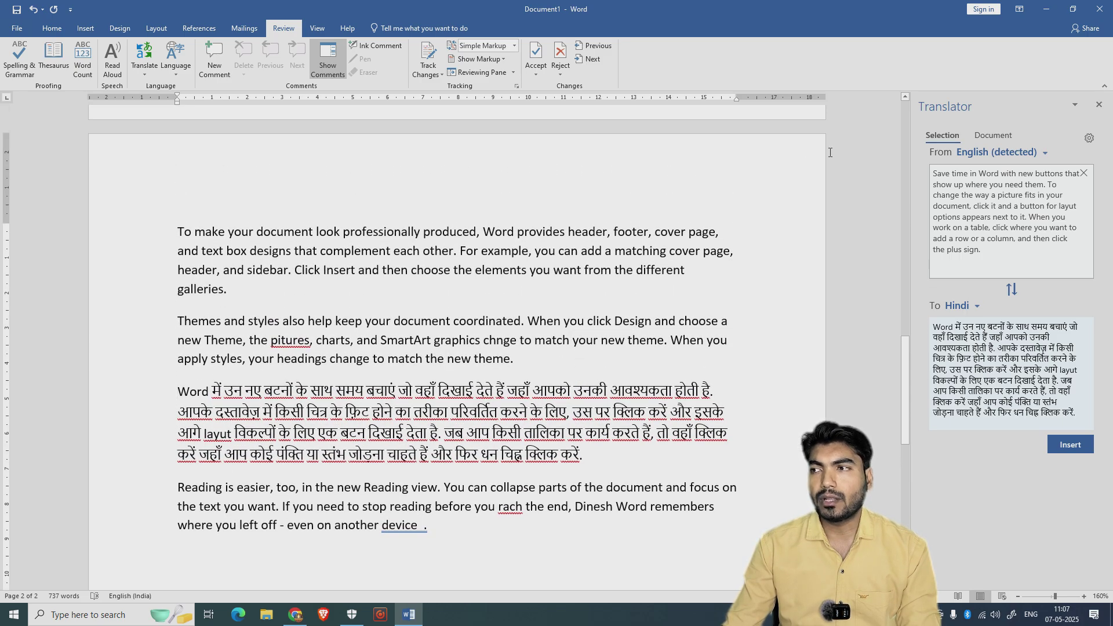
{"action": "left_click", "coordinate": [1099, 104]}
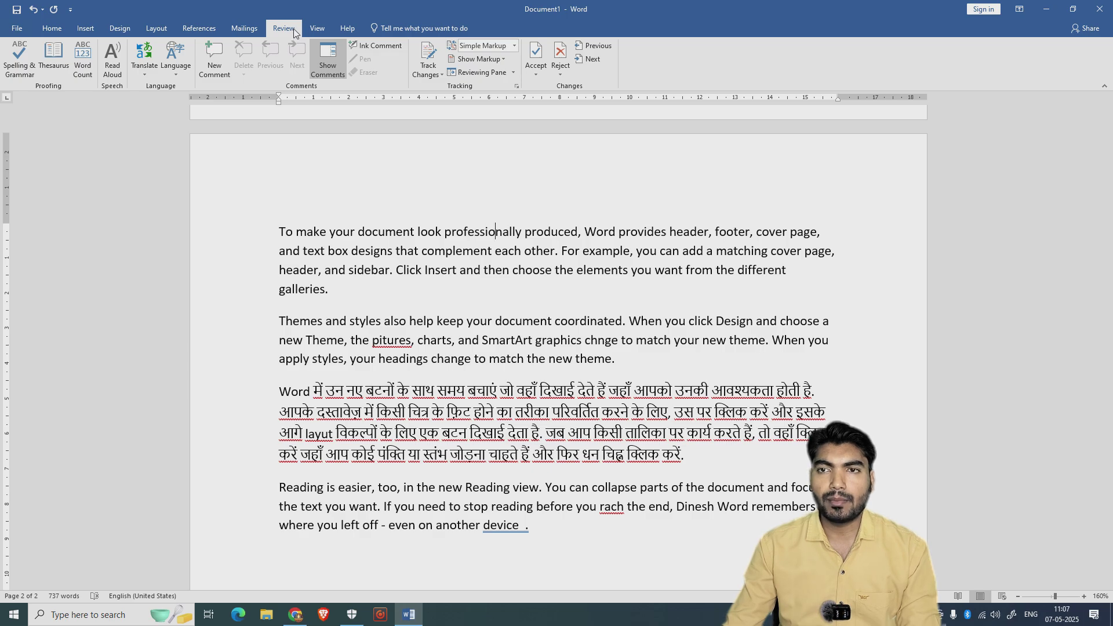
View the settings for translating the whole document and the proofing language options without applying any.
{"action": "left_click", "coordinate": [142, 75]}
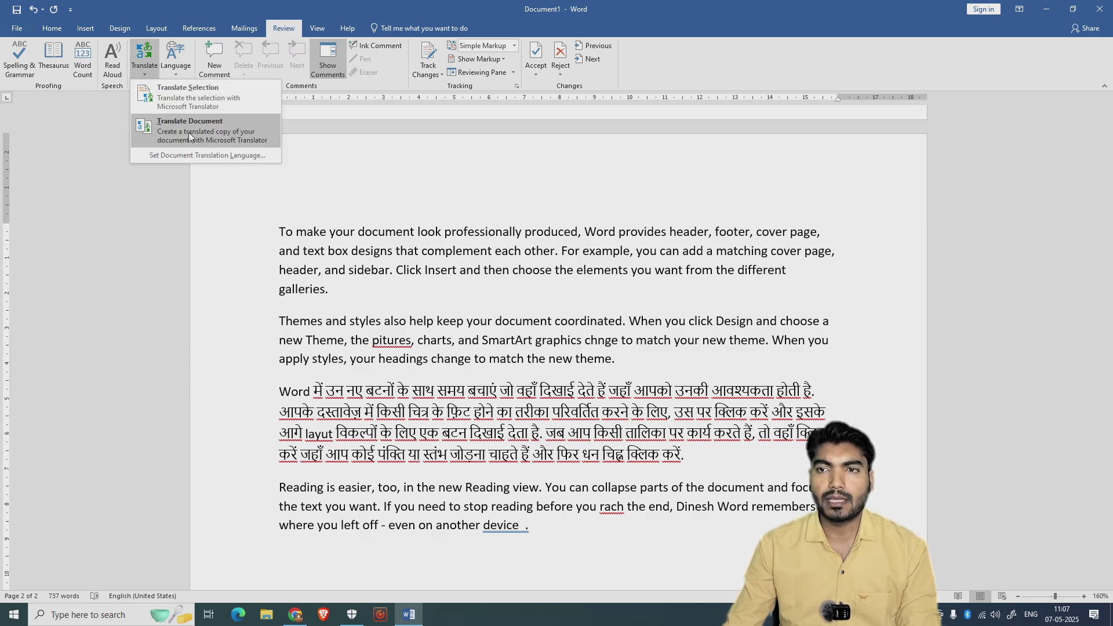
{"action": "left_click", "coordinate": [210, 123]}
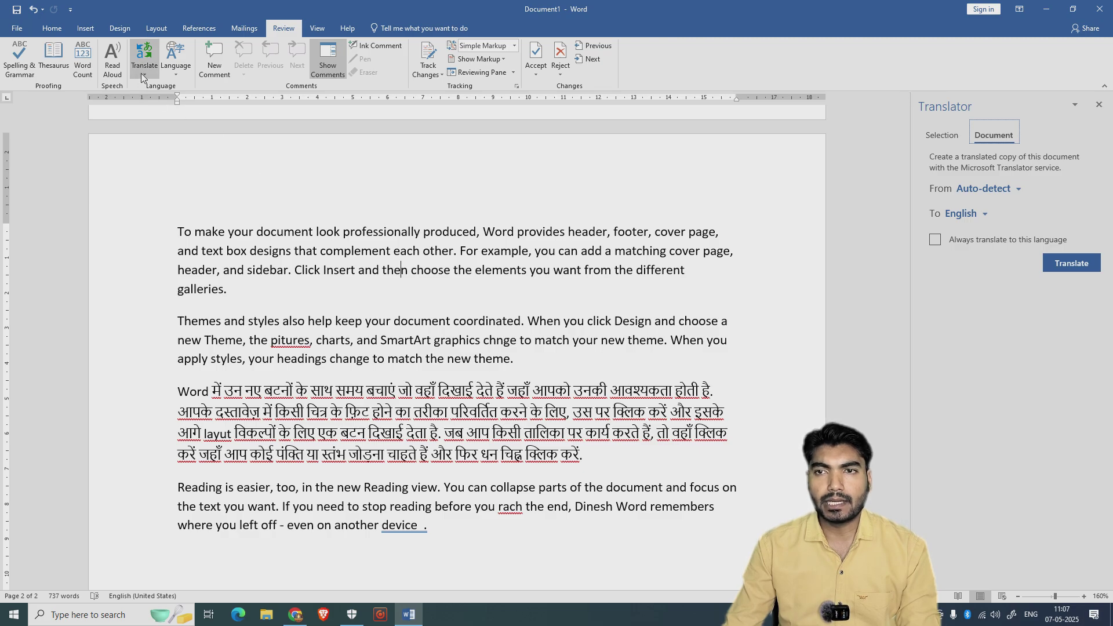
{"action": "left_click", "coordinate": [176, 74]}
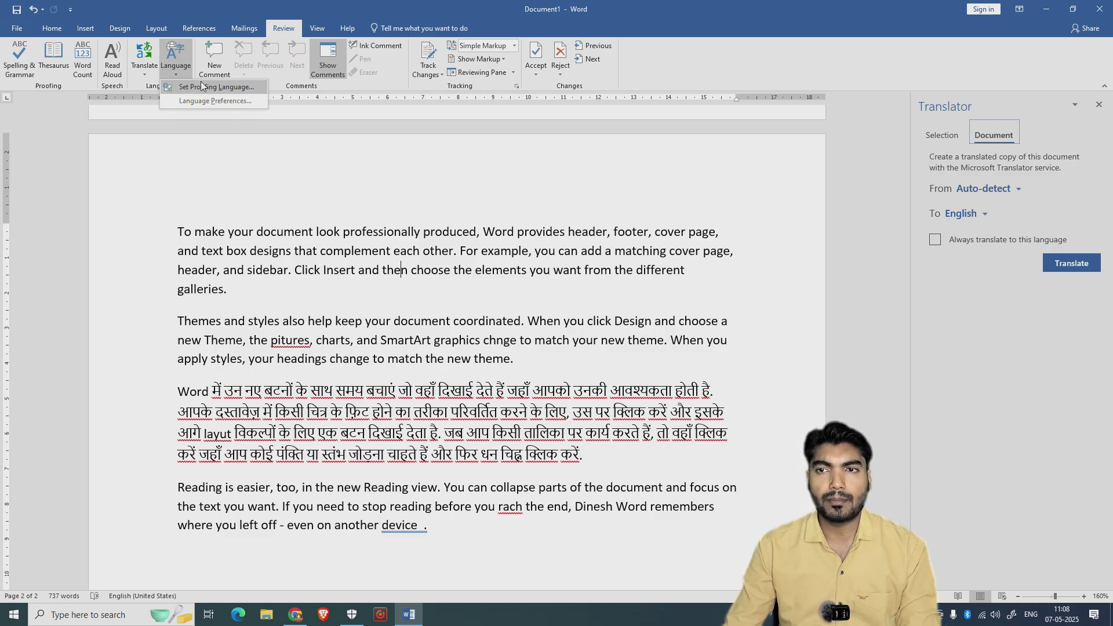
{"action": "left_click", "coordinate": [295, 174]}
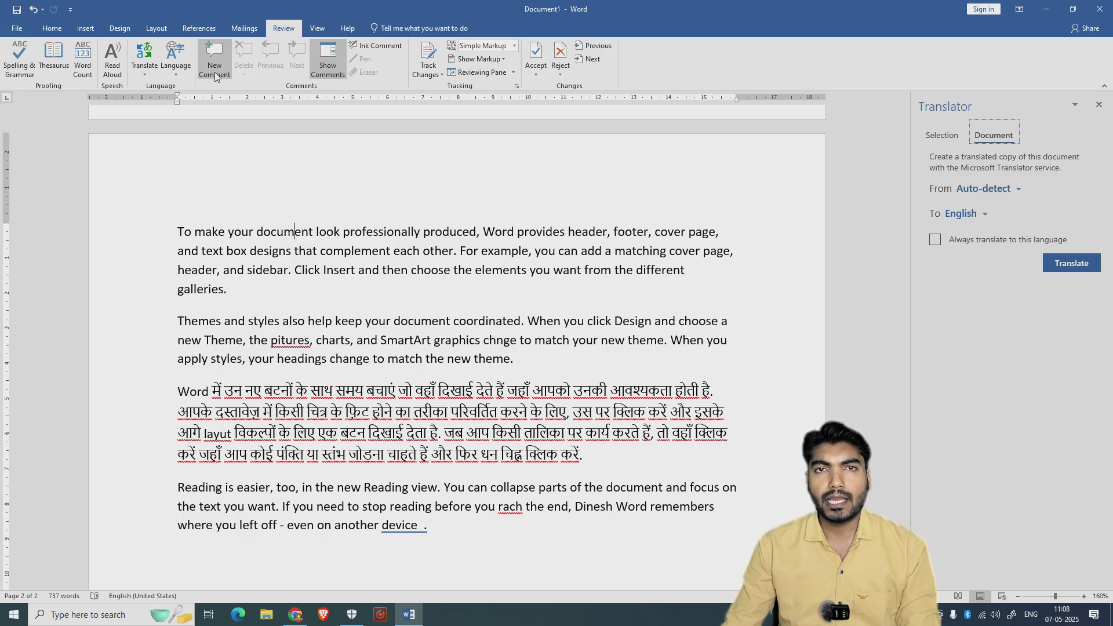
Add the comment "Al;fdj lasdf lasfj l" to the word "professionally" in the first paragraph of page 2.
{"action": "left_click", "coordinate": [333, 251]}
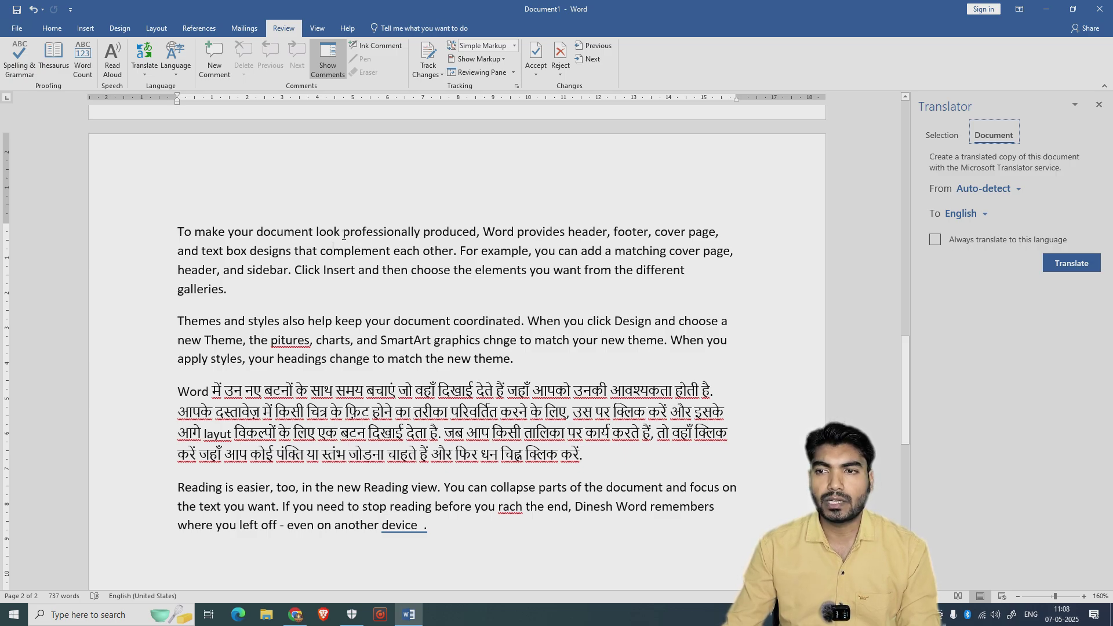
{"action": "double_click", "coordinate": [374, 235]}
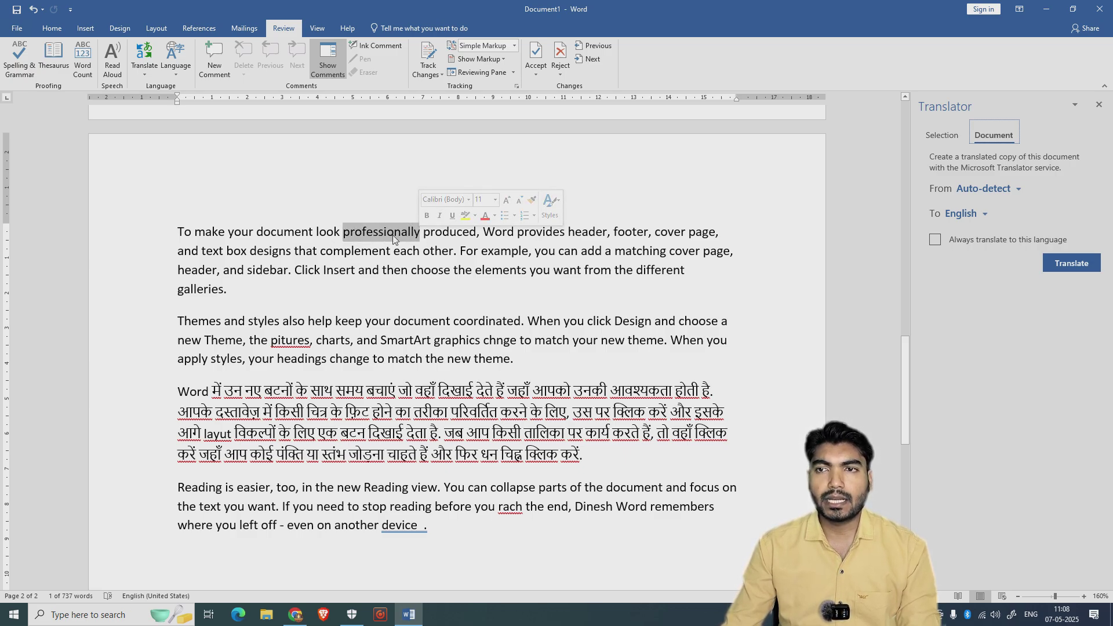
{"action": "left_click", "coordinate": [219, 64]}
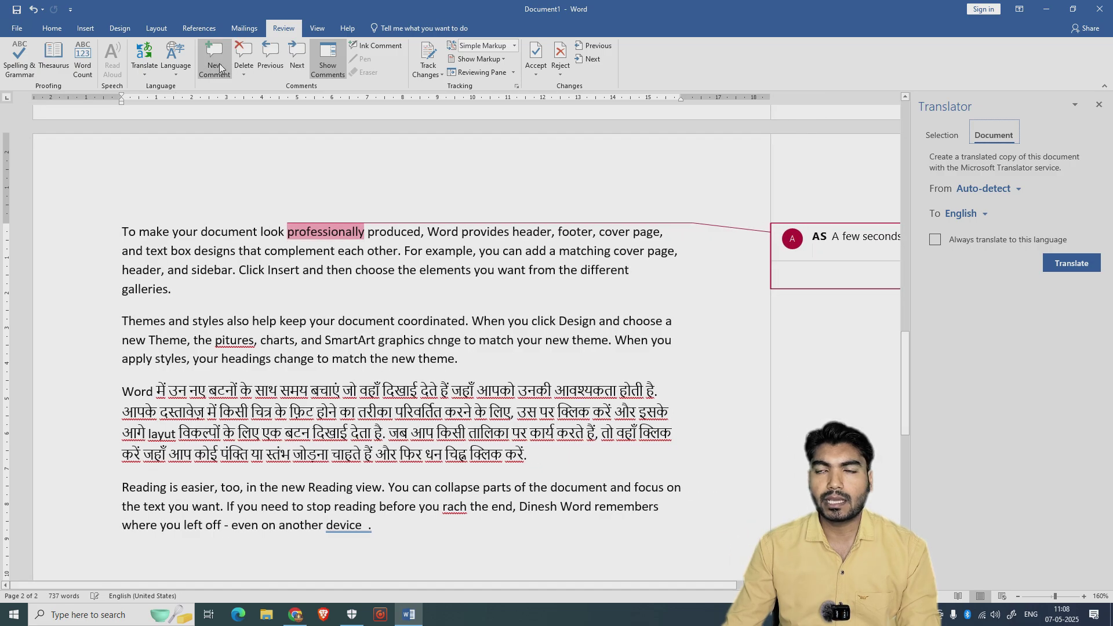
{"action": "left_click", "coordinate": [328, 205]}
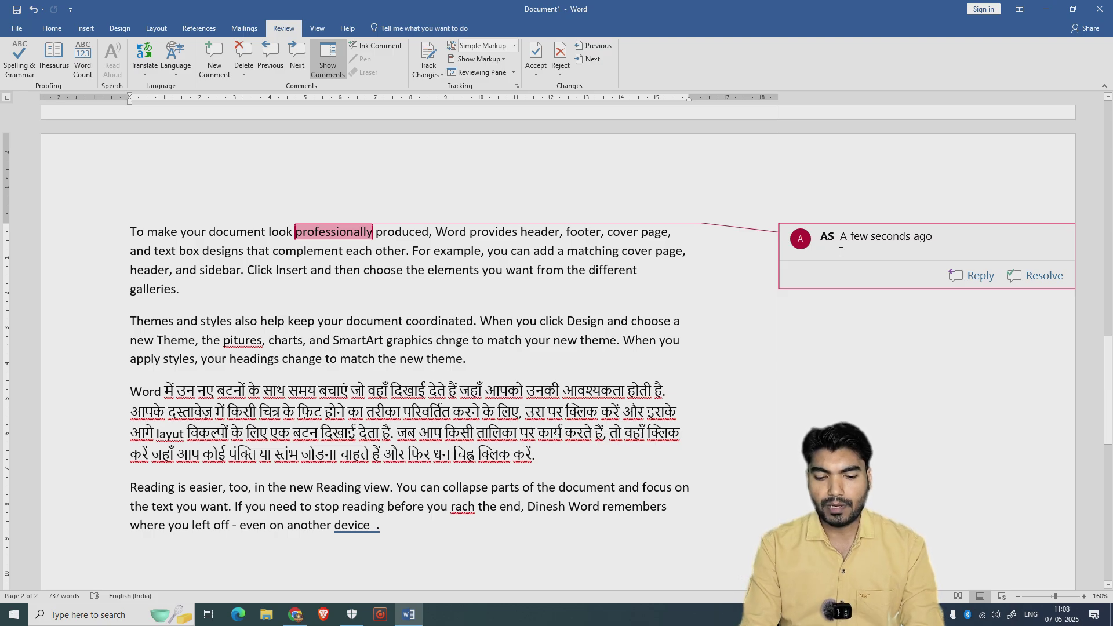
{"action": "type", "text": "al;fdj lasdf lasfj l"}
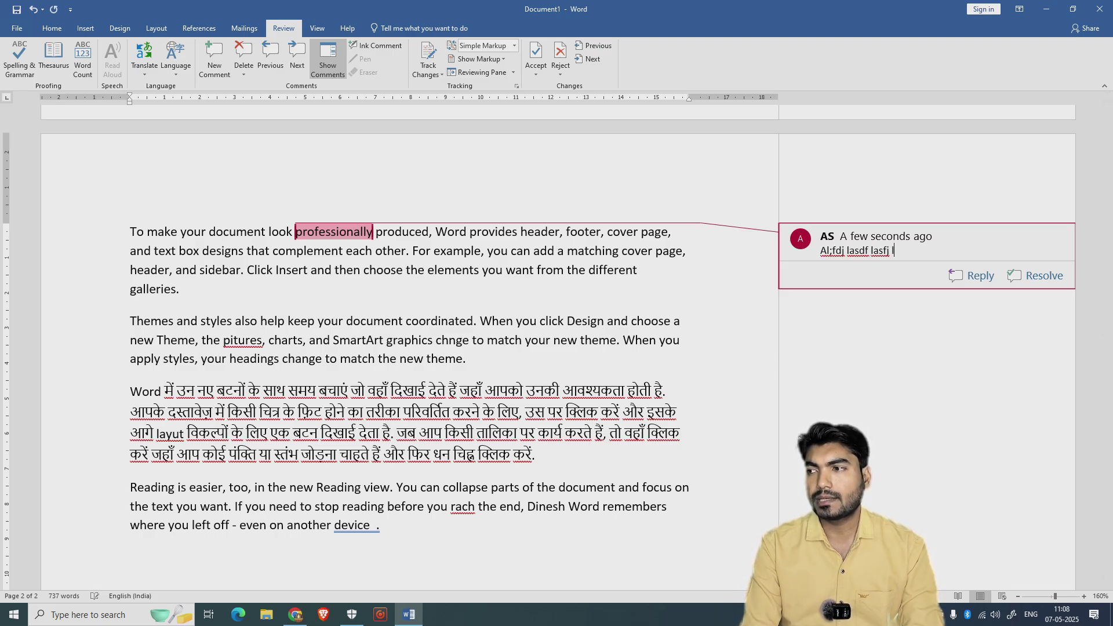
{"action": "left_click", "coordinate": [348, 289]}
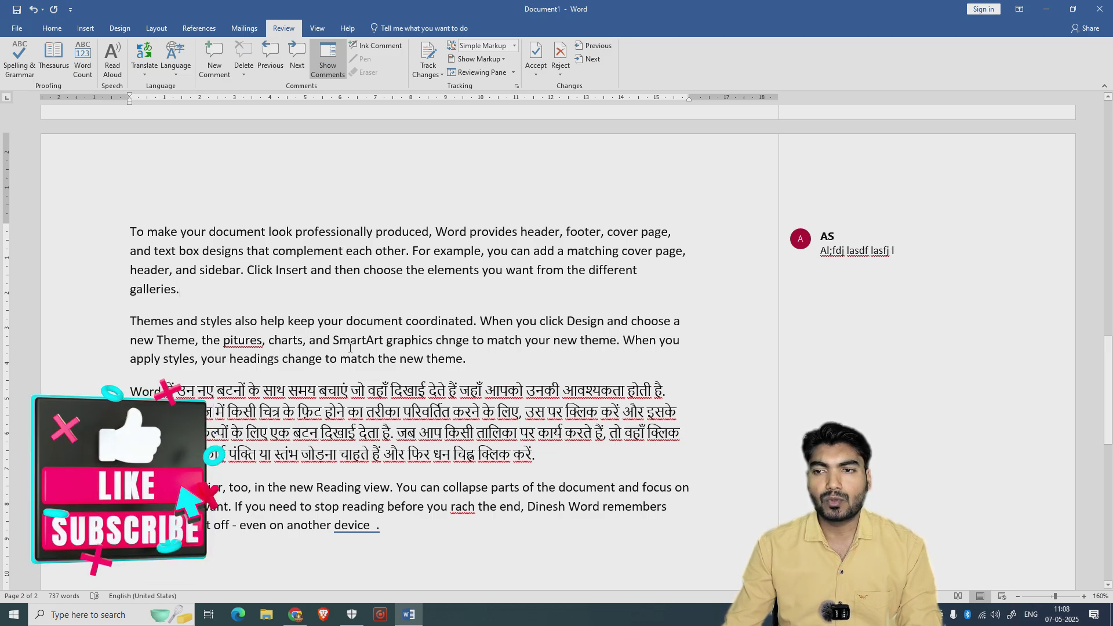
Add the comment "adsfsaf" to "SmartArt graphics" in the second paragraph of page 2.
{"action": "left_click_drag", "start_coordinate": [334, 340], "coordinate": [433, 341]}
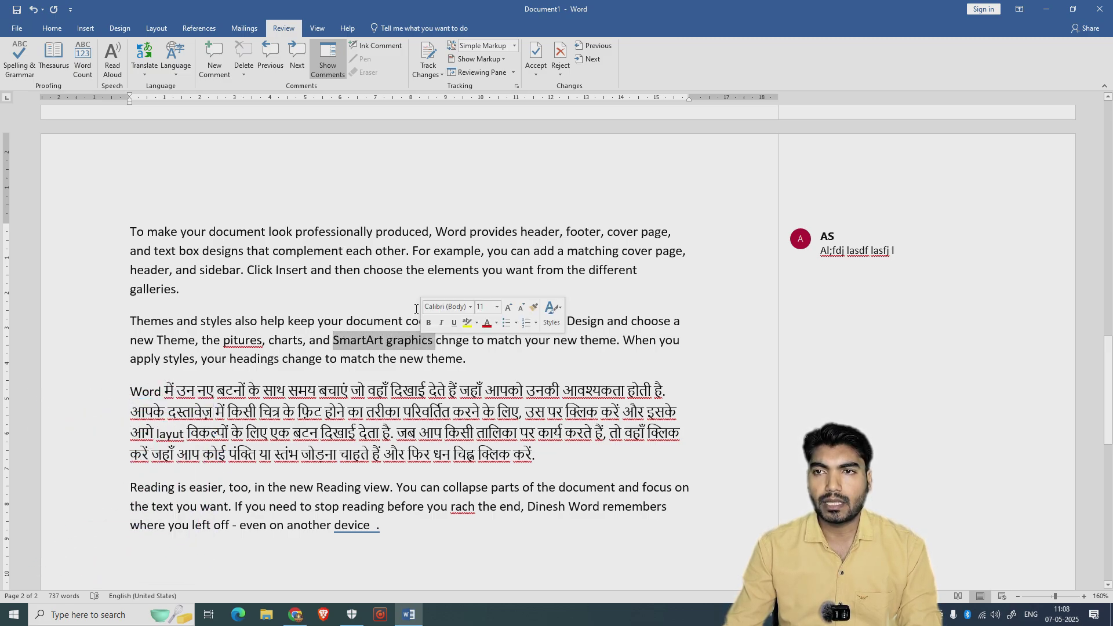
{"action": "left_click", "coordinate": [215, 58]}
{"action": "type", "text": "a"}
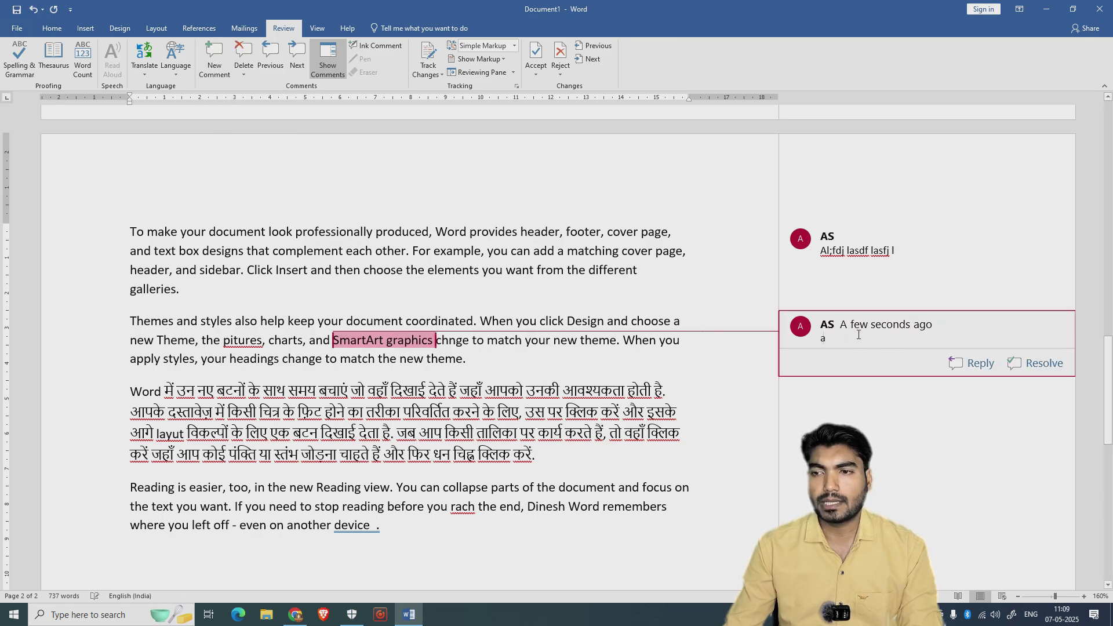
{"action": "type", "text": "dsfsaf"}
{"action": "left_click", "coordinate": [681, 493]}
Add the comment "Asfsaf asfda sdfsa" to "help keep" in the first "Themes and styles" paragraph on page 1.
{"action": "scroll", "coordinate": [681, 493], "scroll_direction": "up", "scroll_amount": 15}
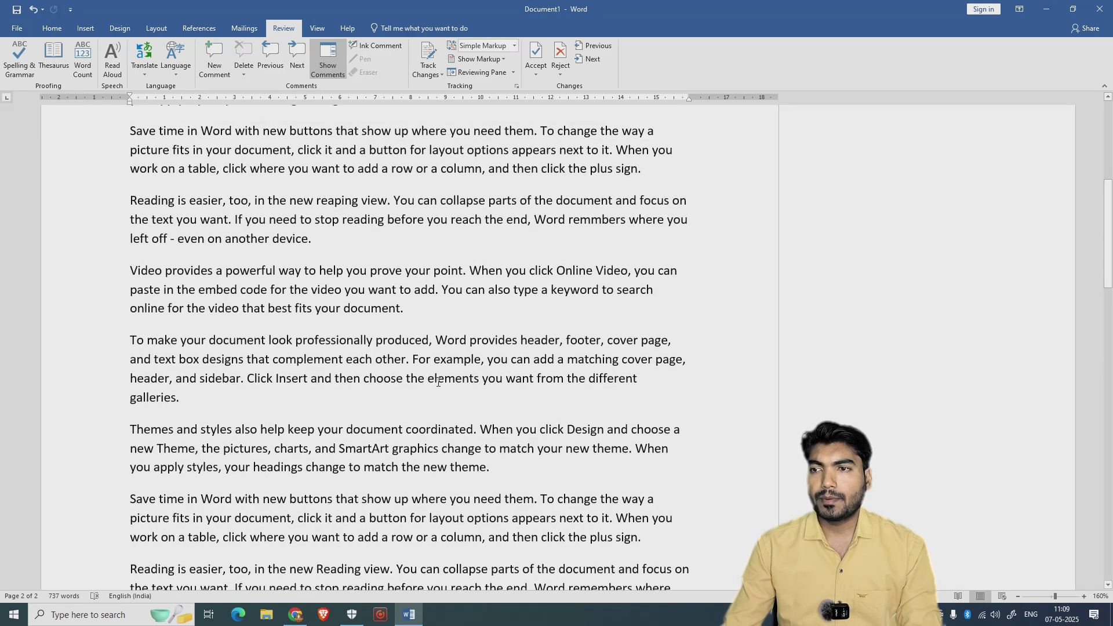
{"action": "scroll", "coordinate": [438, 381], "scroll_direction": "down", "scroll_amount": 3}
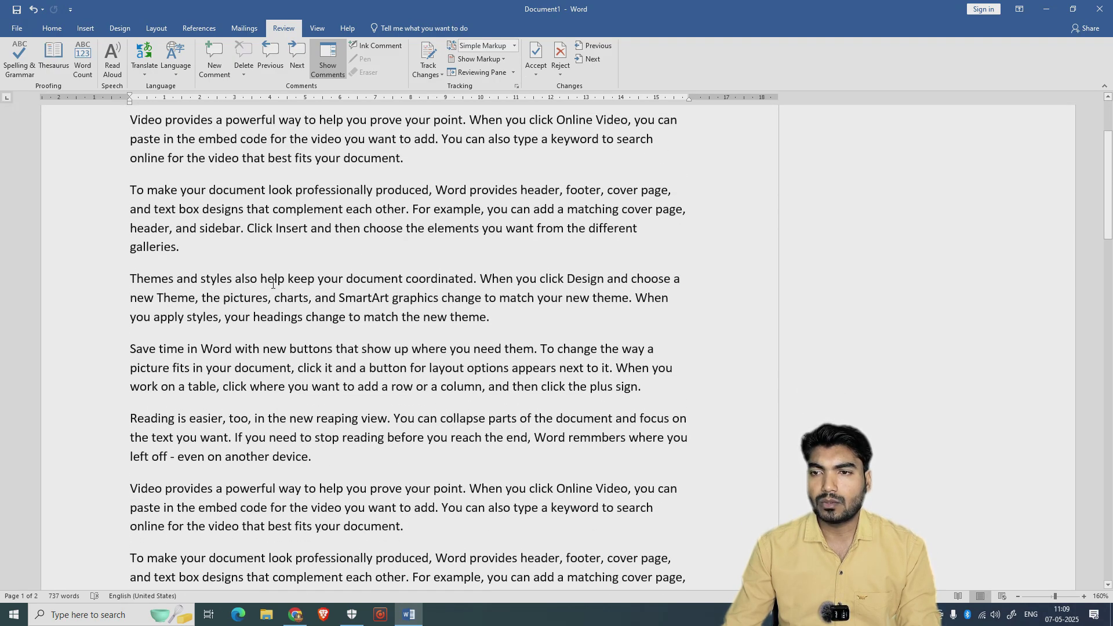
{"action": "left_click_drag", "start_coordinate": [273, 284], "coordinate": [310, 283]}
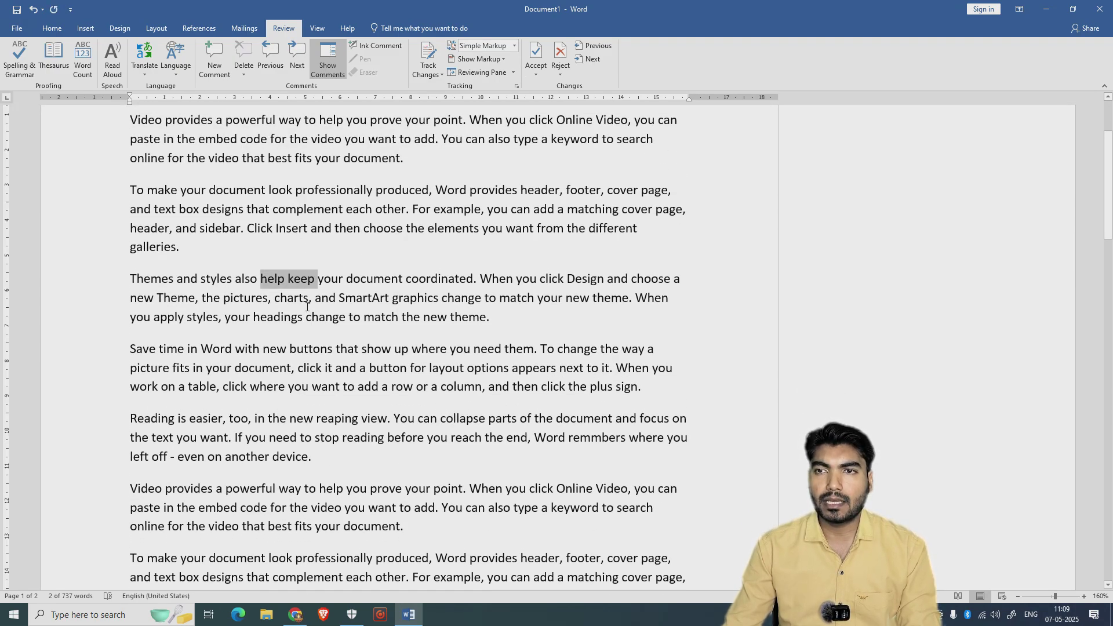
{"action": "left_click", "coordinate": [215, 58]}
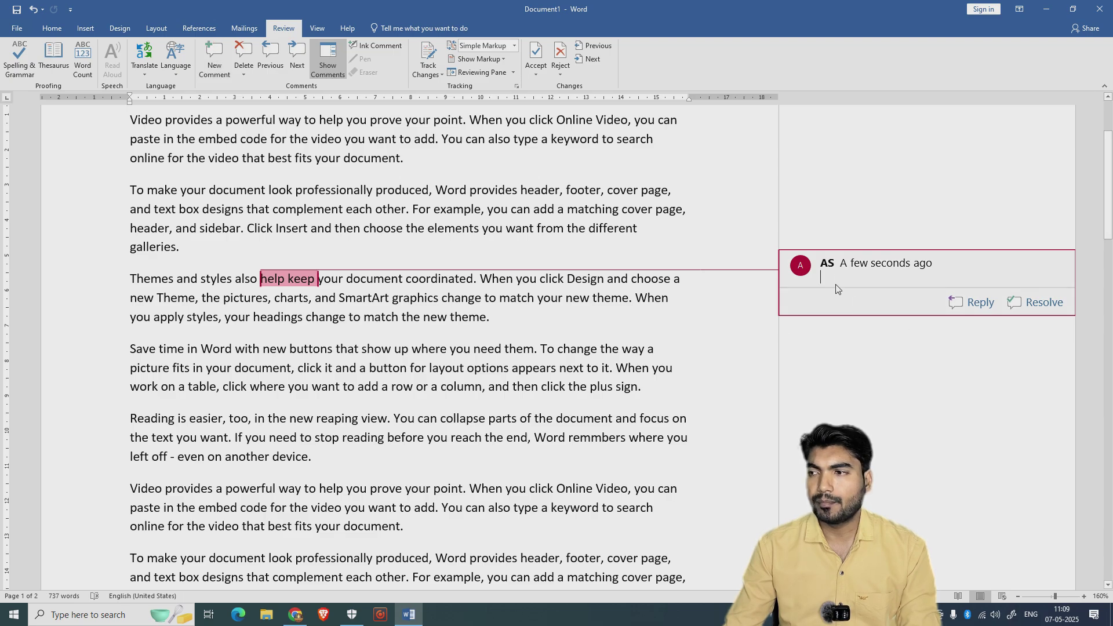
{"action": "type", "text": "asfsaf asfda sdfsa"}
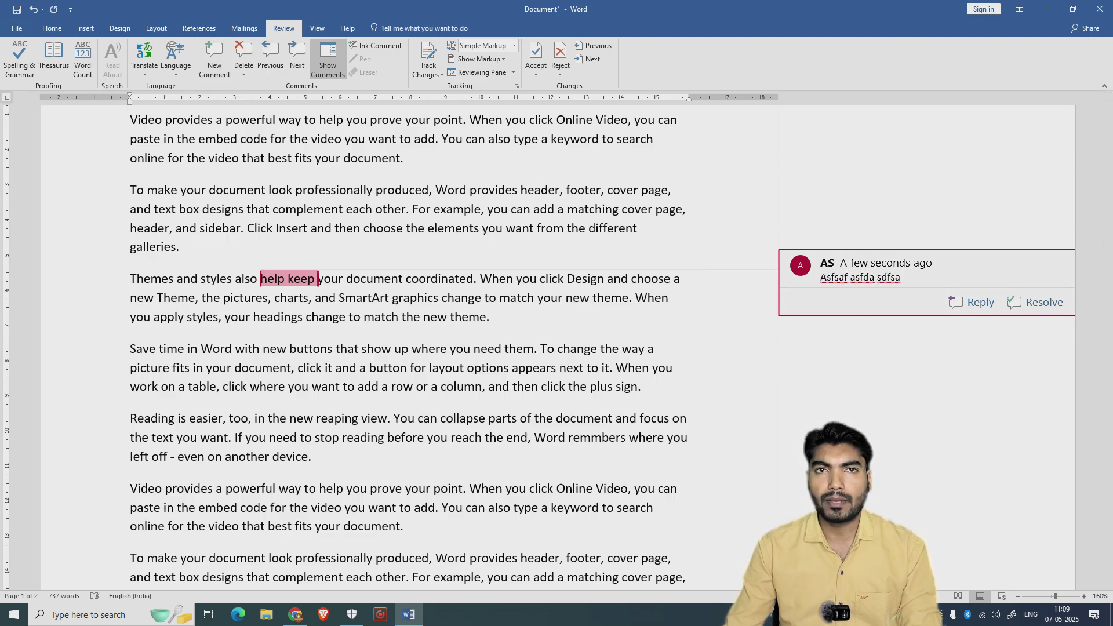
{"action": "left_click", "coordinate": [533, 357]}
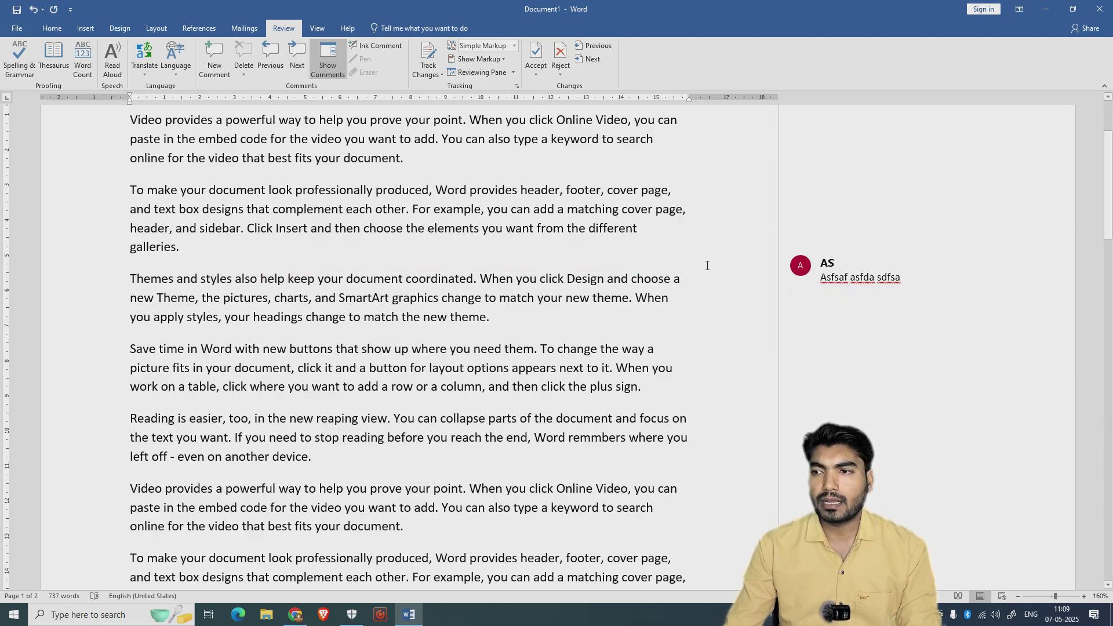
Delete the comment on "help keep" and undo the deletion.
{"action": "left_click", "coordinate": [308, 281]}
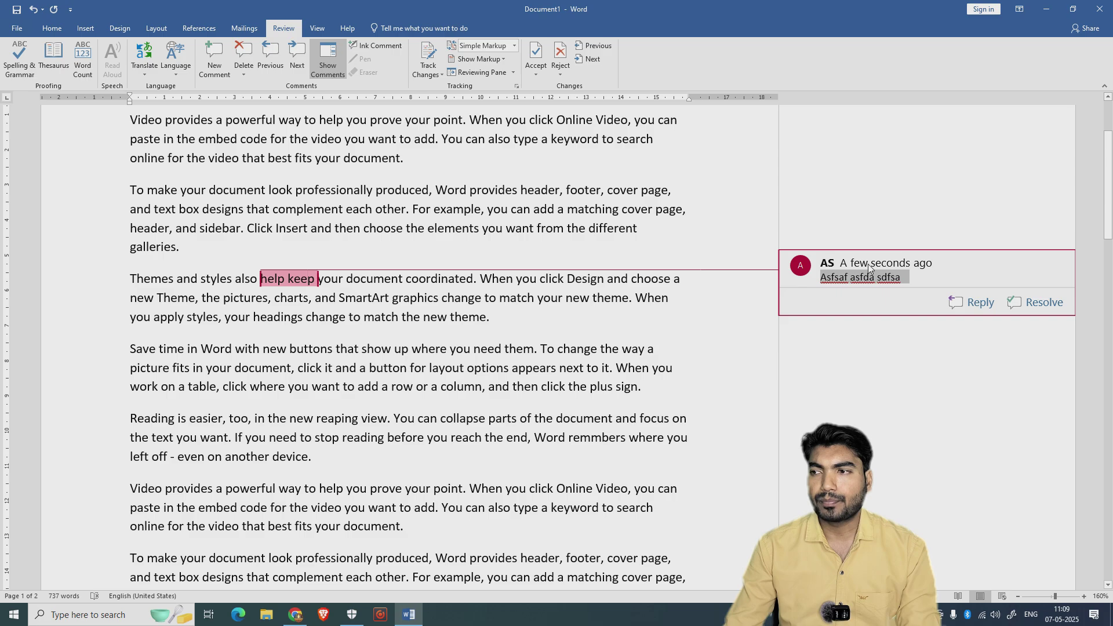
{"action": "left_click", "coordinate": [242, 51]}
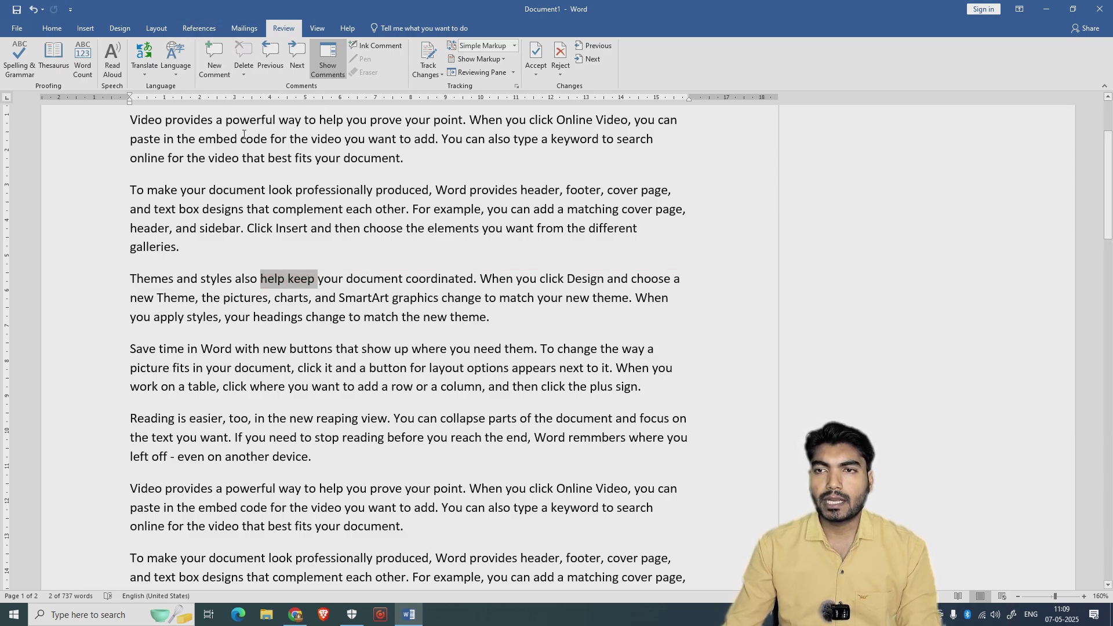
{"action": "key", "text": "ctrl+z"}
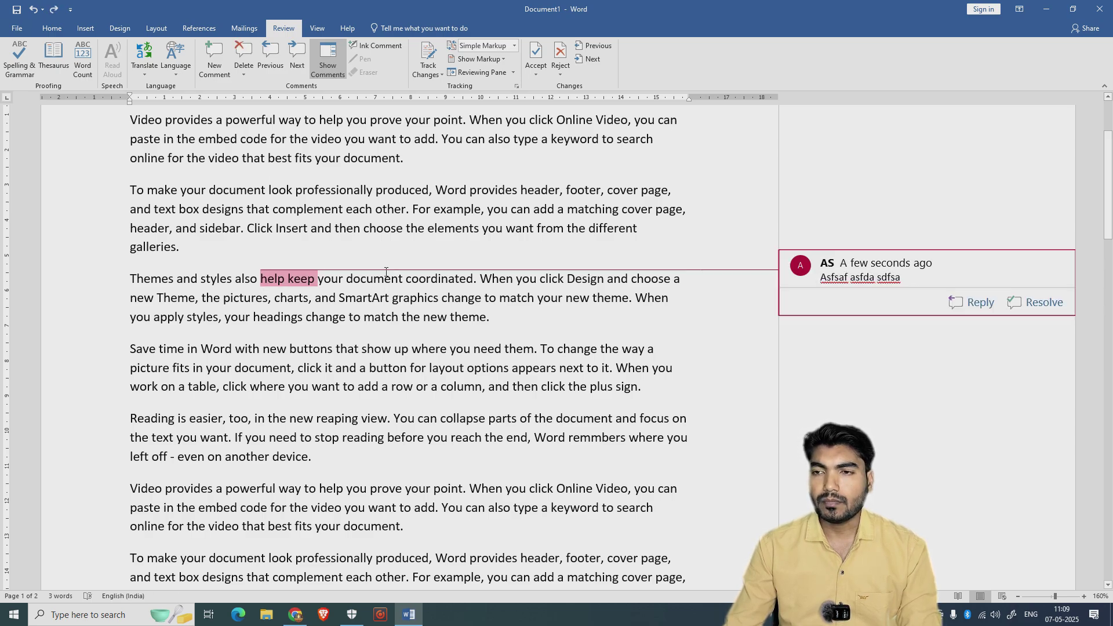
{"action": "left_click", "coordinate": [399, 289]}
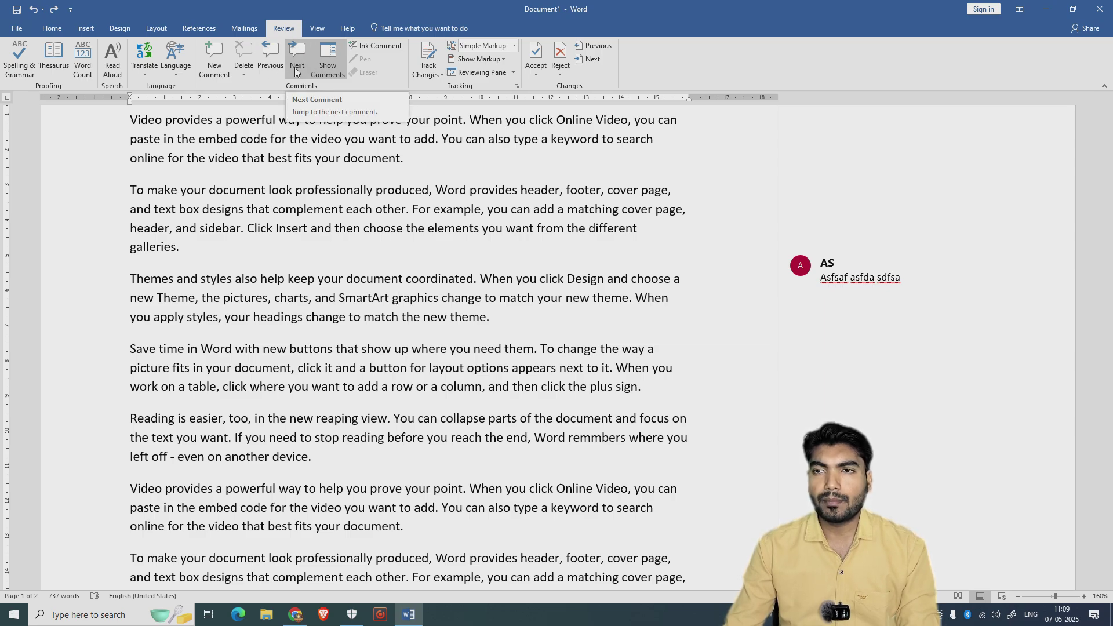
Step forward through the document's comments to "SmartArt graphics" on page 2, and back to the one on "help keep".
{"action": "left_click", "coordinate": [294, 67]}
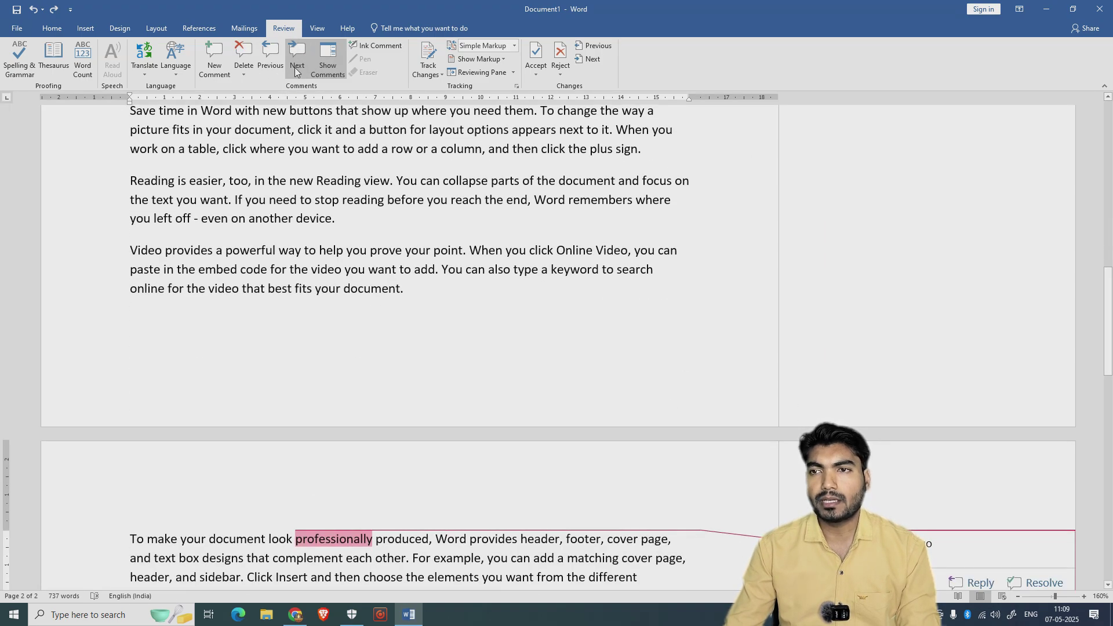
{"action": "left_click", "coordinate": [294, 67]}
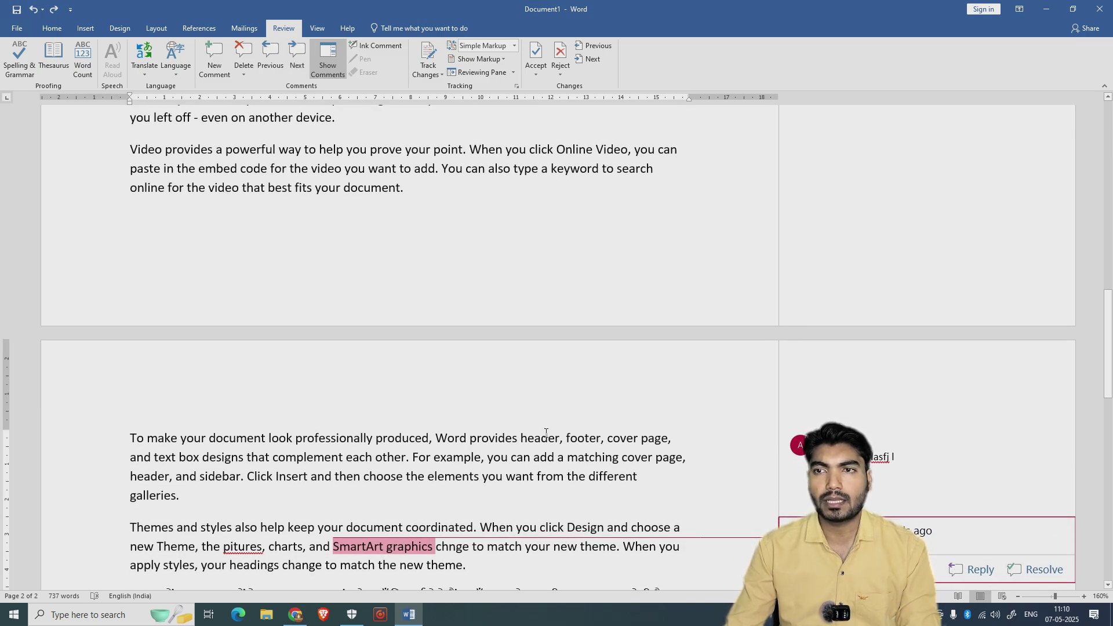
{"action": "left_click", "coordinate": [270, 61]}
{"action": "left_click", "coordinate": [270, 64]}
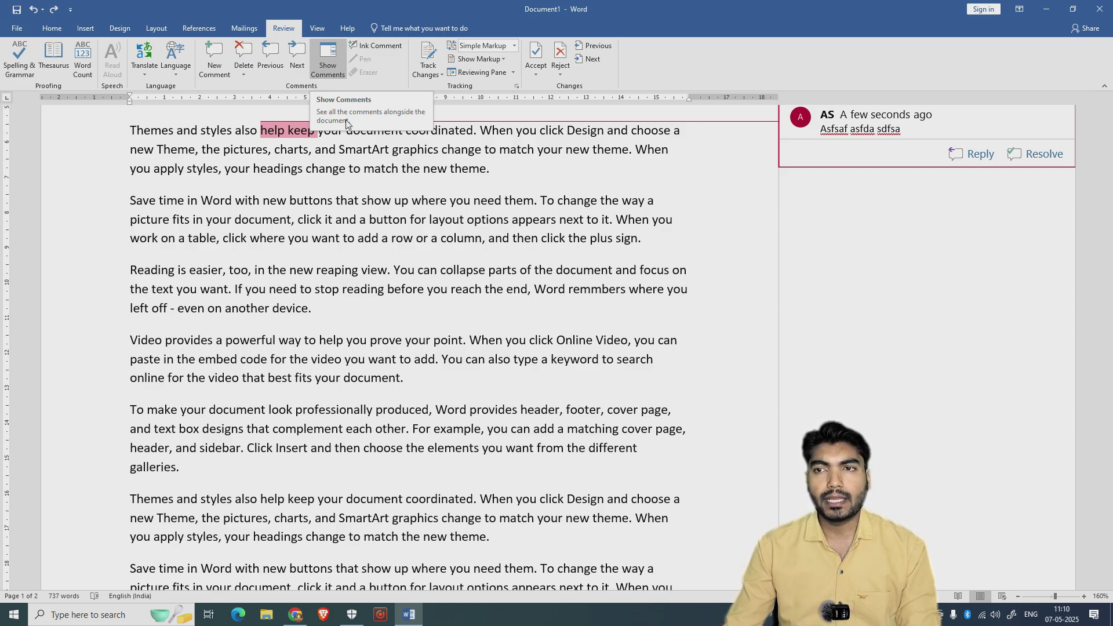
Collapse the comments to markers, show them beside the text again, and look through the document's comments.
{"action": "left_click", "coordinate": [329, 69]}
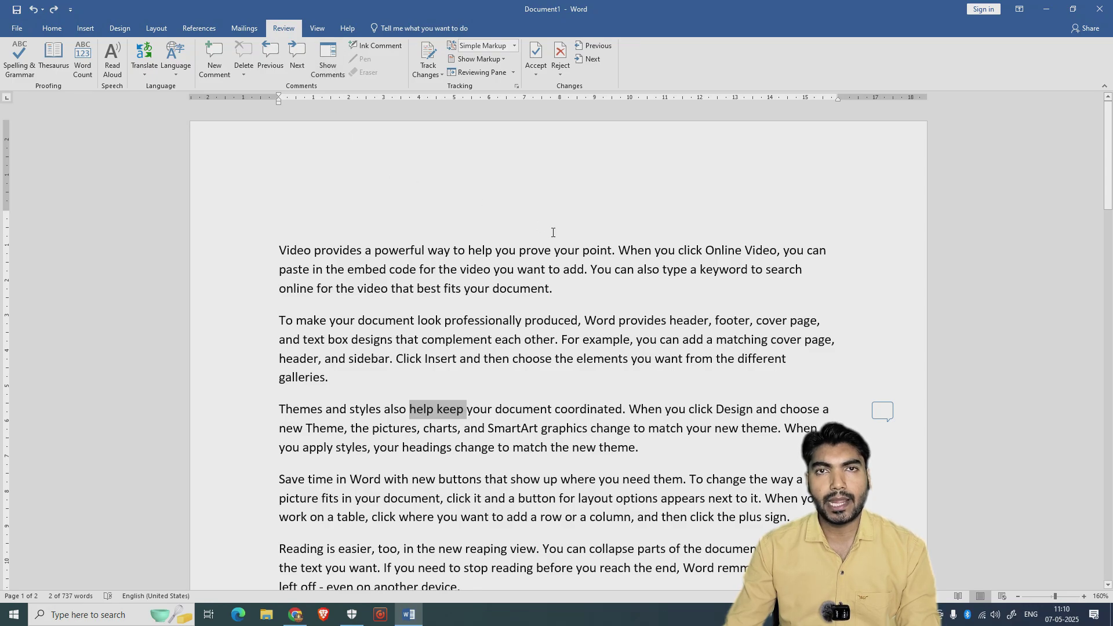
{"action": "left_click", "coordinate": [325, 70]}
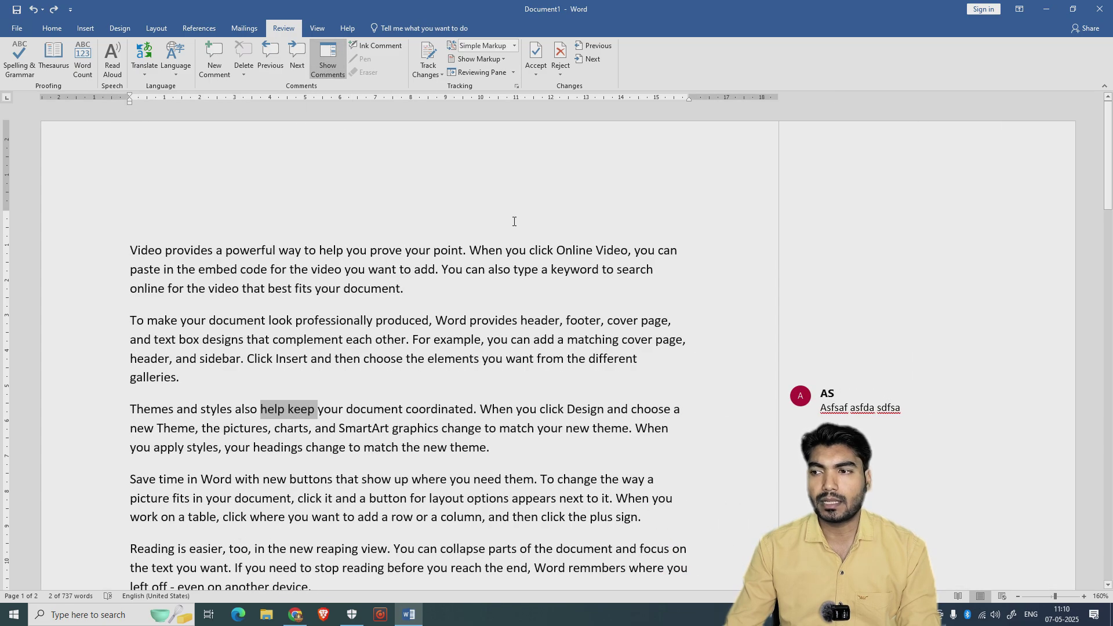
{"action": "scroll", "coordinate": [579, 292], "scroll_direction": "down", "scroll_amount": 8}
{"action": "scroll", "coordinate": [580, 291], "scroll_direction": "down", "scroll_amount": 10}
{"action": "scroll", "coordinate": [580, 293], "scroll_direction": "up", "scroll_amount": 7}
Delete all comments in the document and check both pages for remaining ones.
{"action": "left_click", "coordinate": [270, 58]}
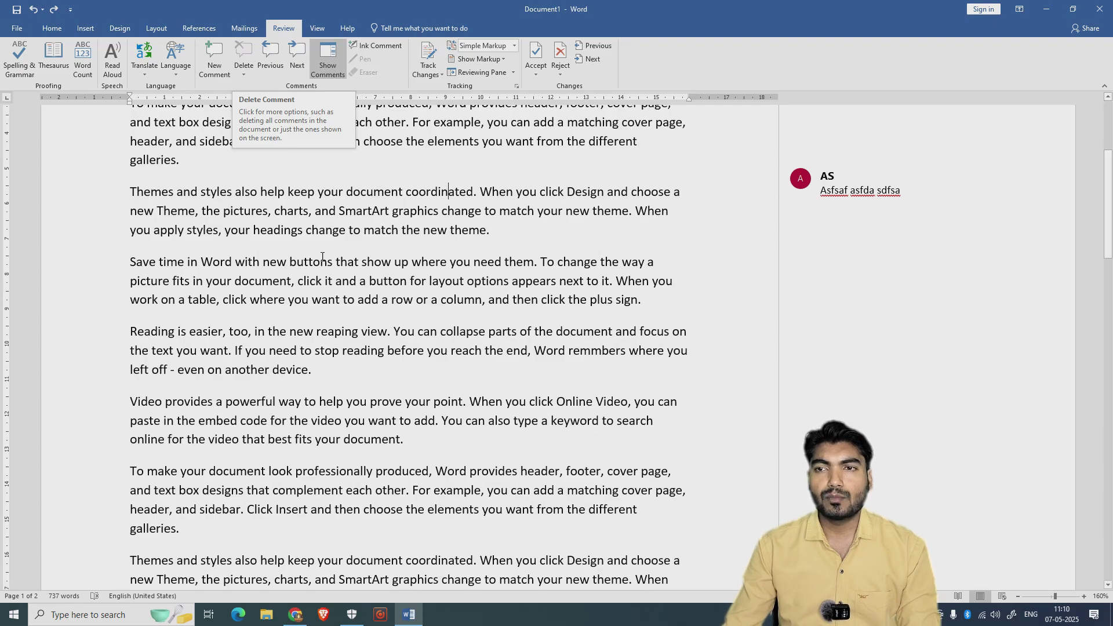
{"action": "left_click", "coordinate": [340, 269]}
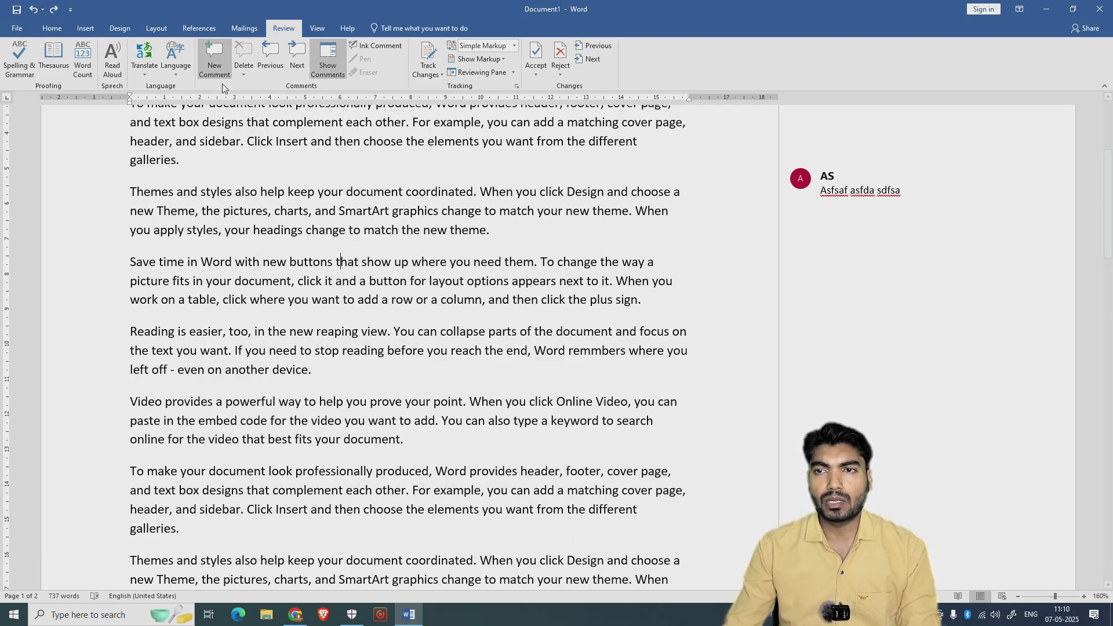
{"action": "left_click", "coordinate": [242, 73]}
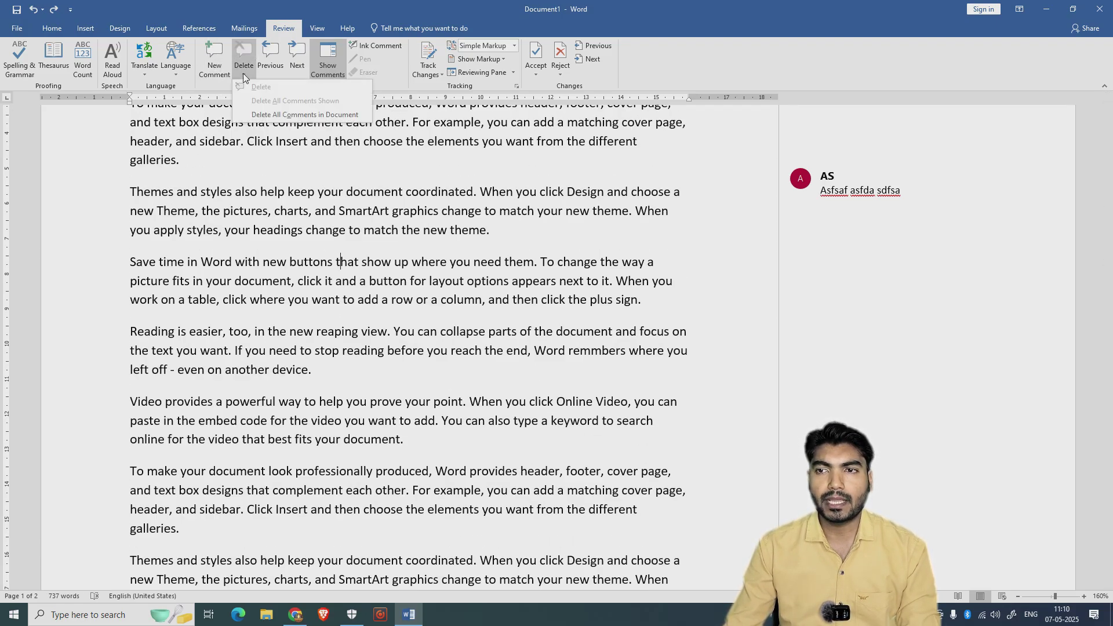
{"action": "left_click", "coordinate": [340, 115]}
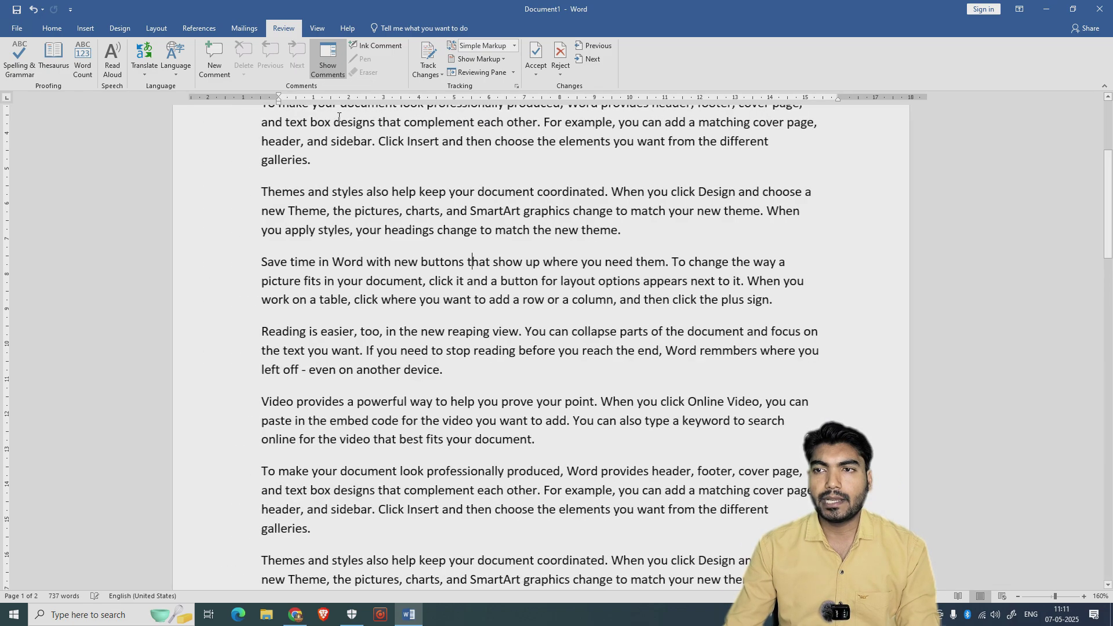
{"action": "scroll", "coordinate": [578, 352], "scroll_direction": "down", "scroll_amount": 15}
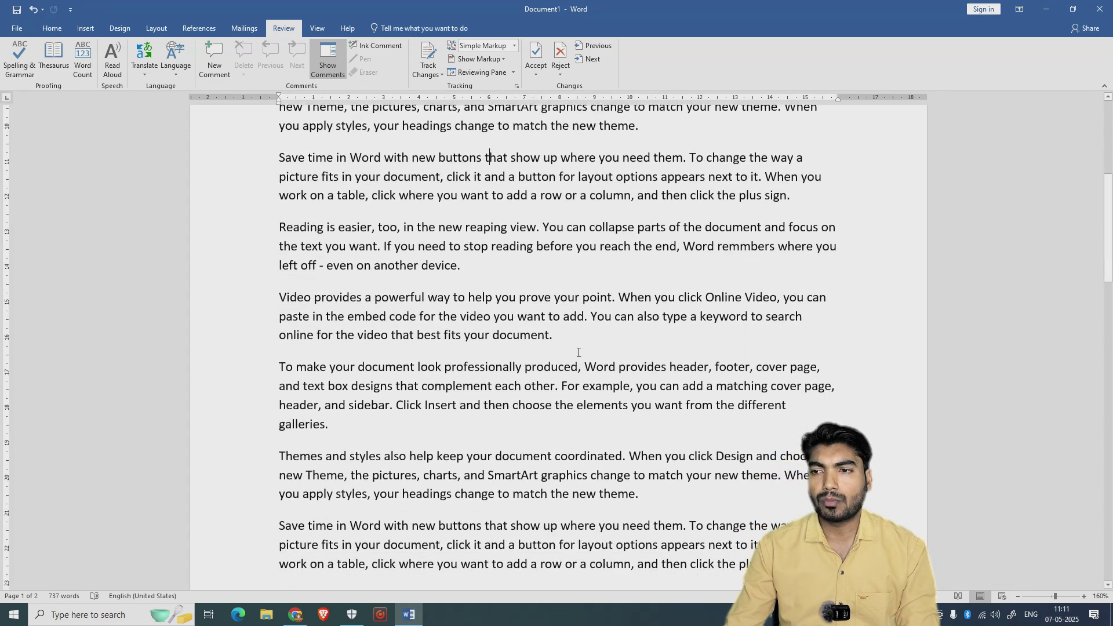
{"action": "scroll", "coordinate": [578, 352], "scroll_direction": "up", "scroll_amount": 15}
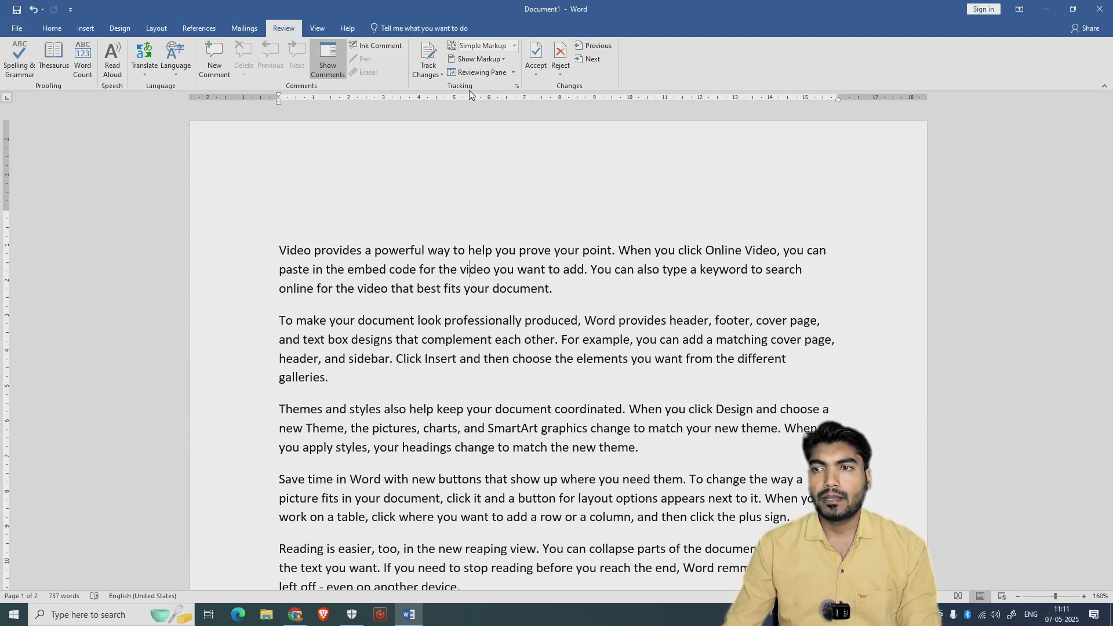
{"action": "left_click", "coordinate": [489, 359]}
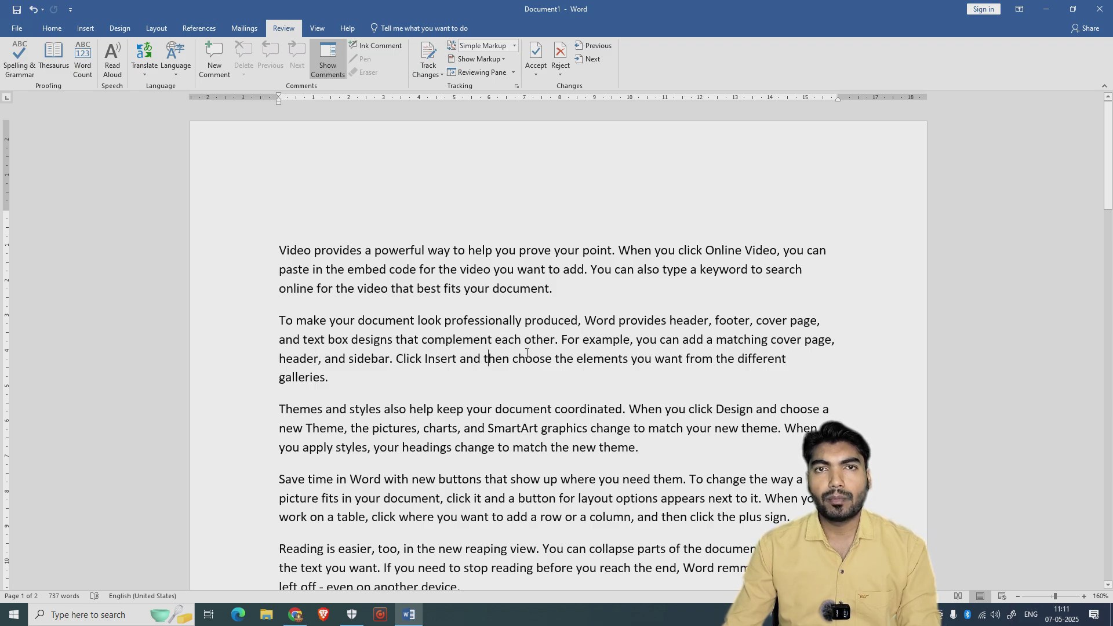
{"action": "left_click", "coordinate": [504, 320]}
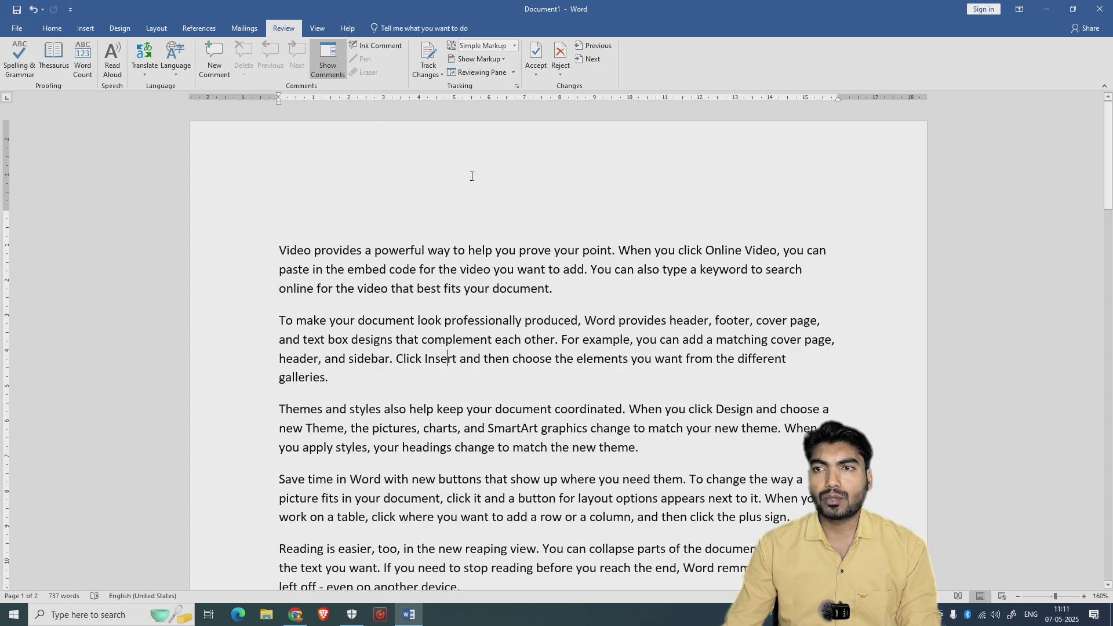
Save the document in the Documents folder under the file name "doct".
{"action": "left_click", "coordinate": [17, 28]}
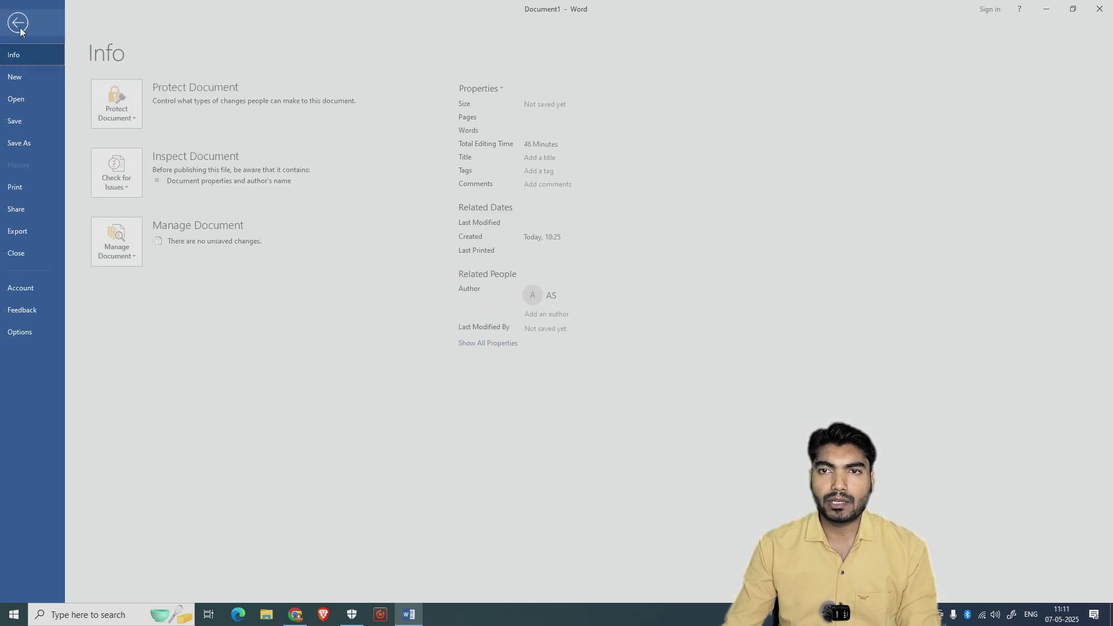
{"action": "left_click", "coordinate": [40, 120]}
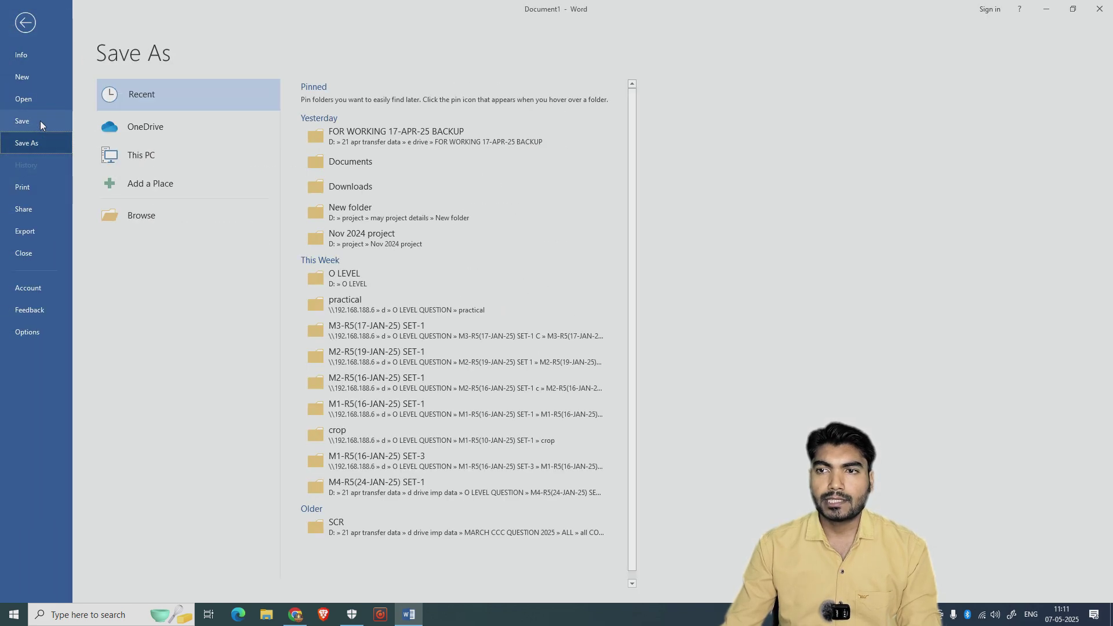
{"action": "left_click", "coordinate": [367, 157]}
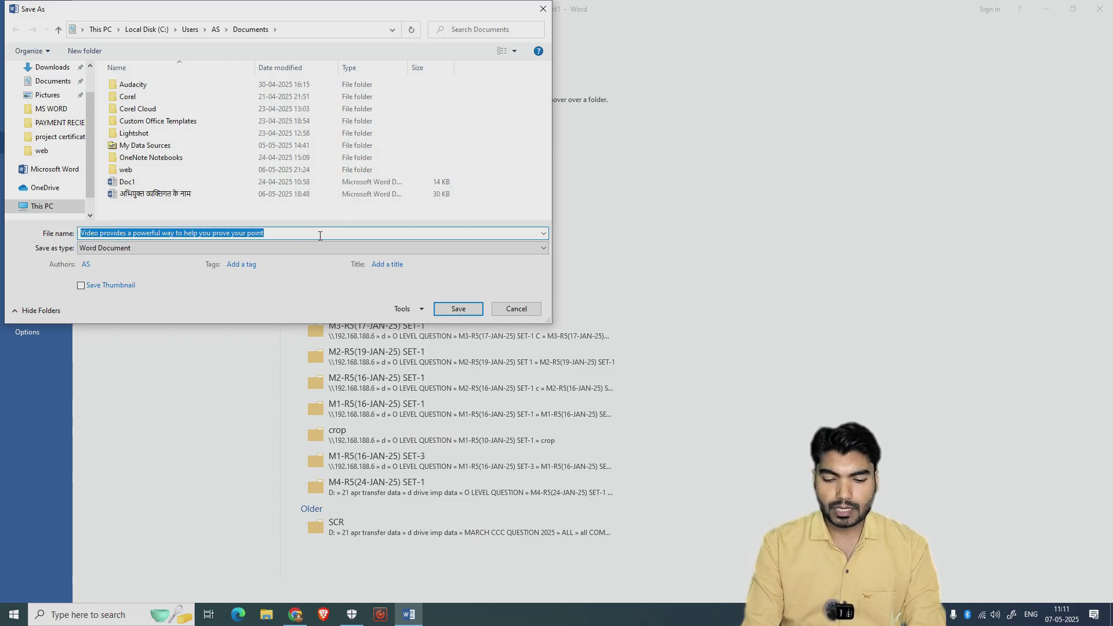
{"action": "type", "text": "doc"}
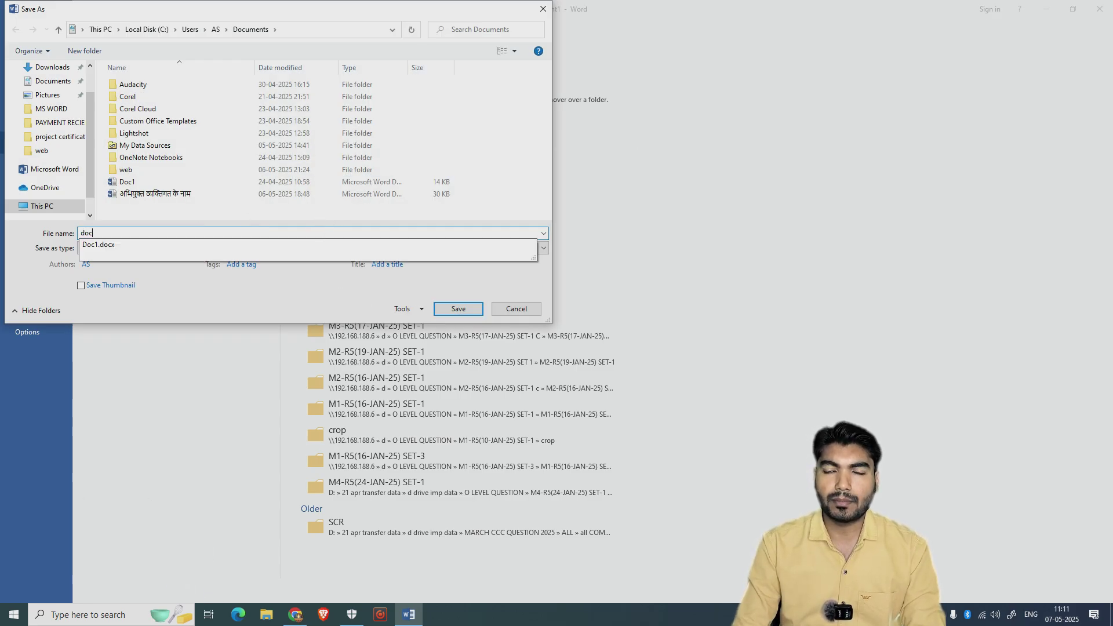
{"action": "type", "text": "t"}
{"action": "key", "text": "Return"}
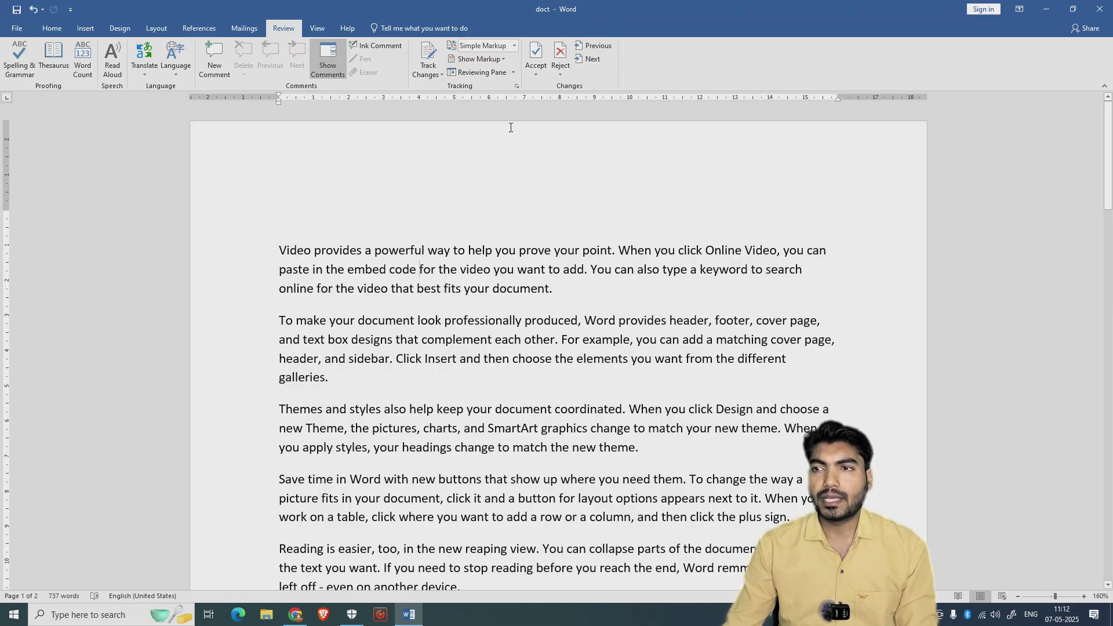
Turn on Track Changes and save the document.
{"action": "left_click", "coordinate": [434, 59]}
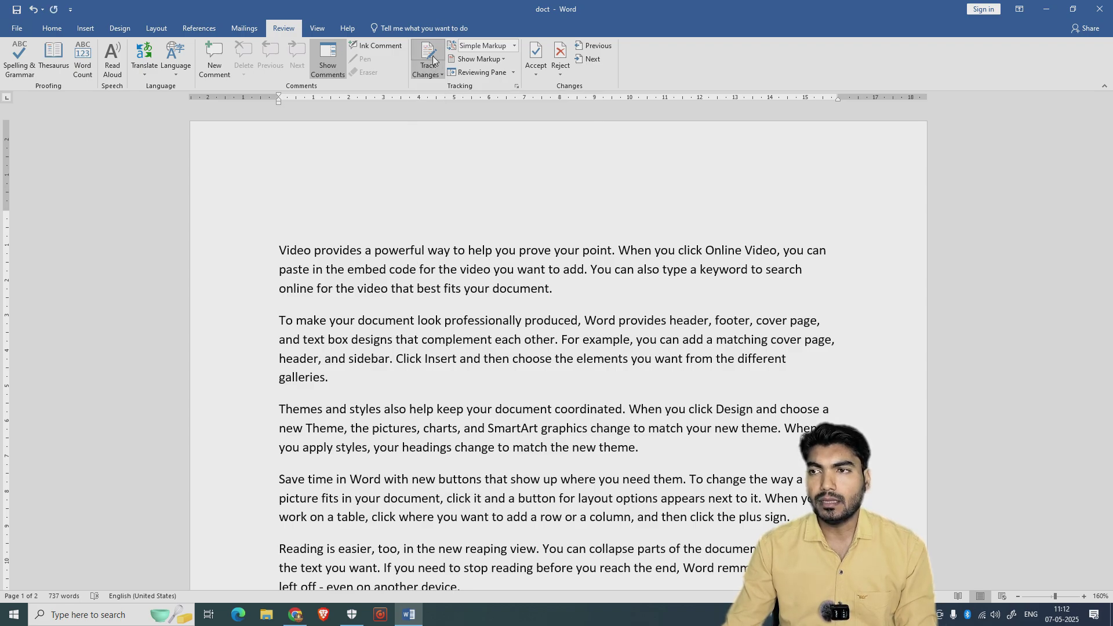
{"action": "left_click", "coordinate": [26, 27]}
{"action": "left_click", "coordinate": [31, 125]}
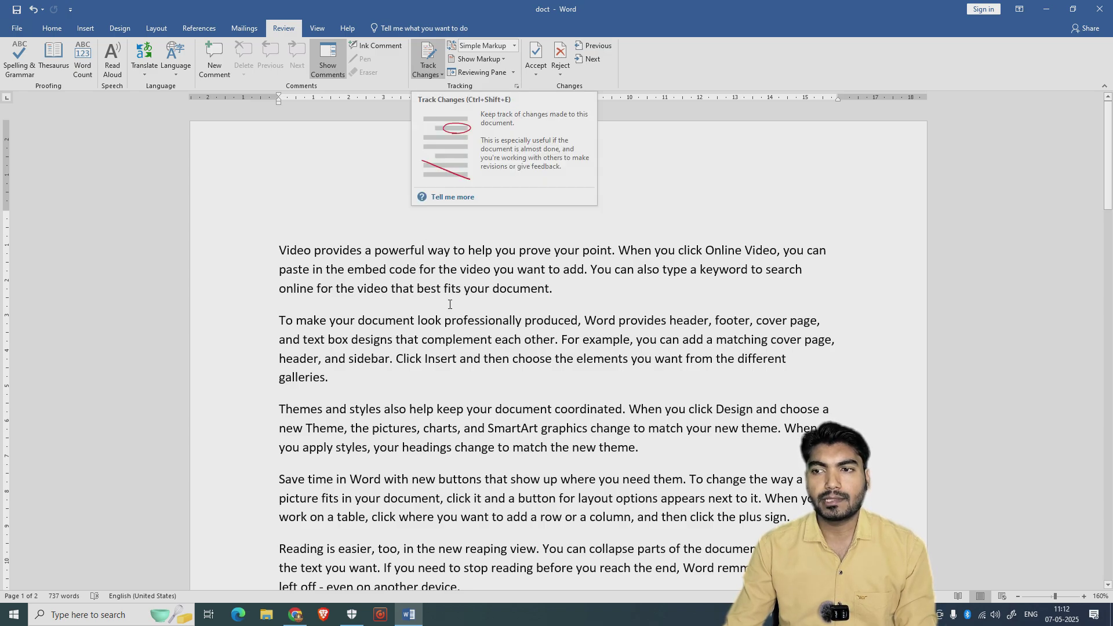
Delete the word "the" before "elements" in the second paragraph of page 1 as a tracked change.
{"action": "scroll", "coordinate": [467, 353], "scroll_direction": "down", "scroll_amount": 2}
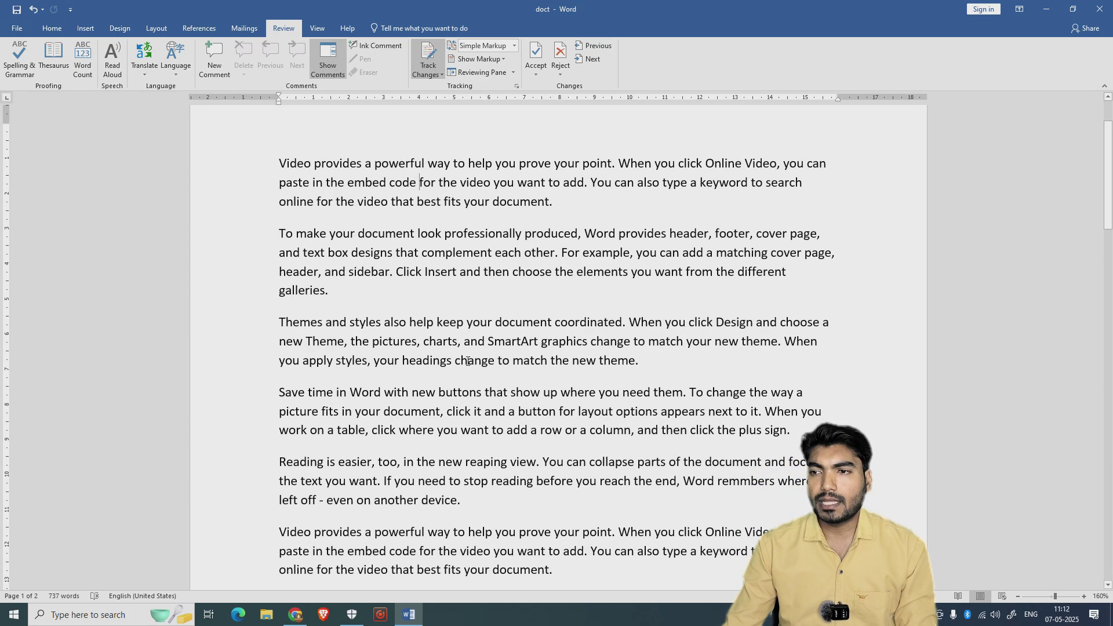
{"action": "left_click_drag", "start_coordinate": [555, 273], "coordinate": [573, 274]}
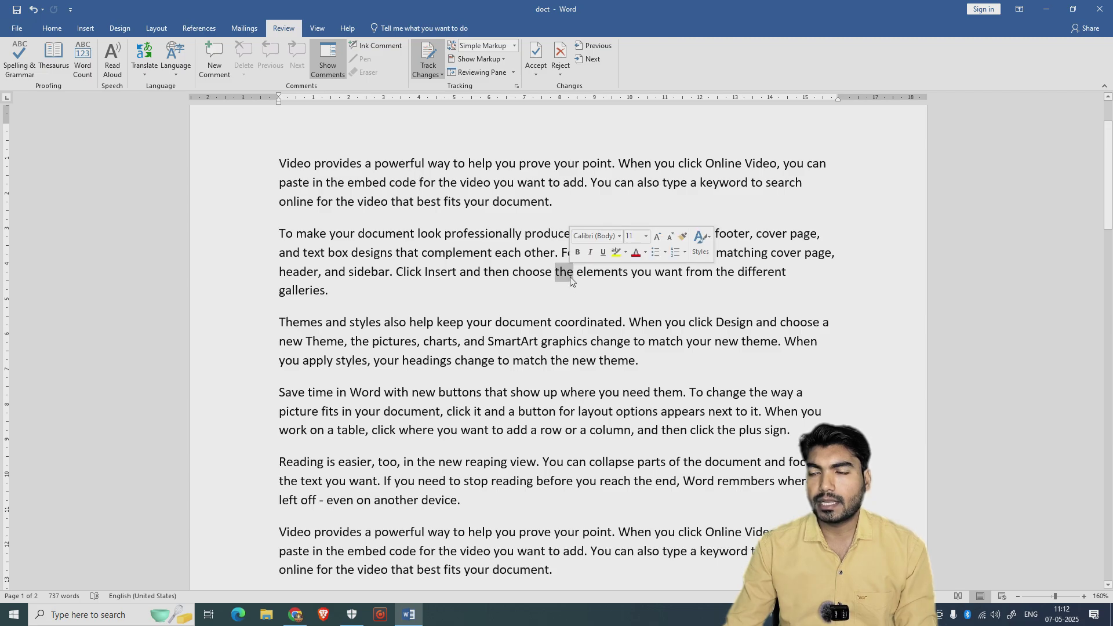
{"action": "key", "text": "Delete"}
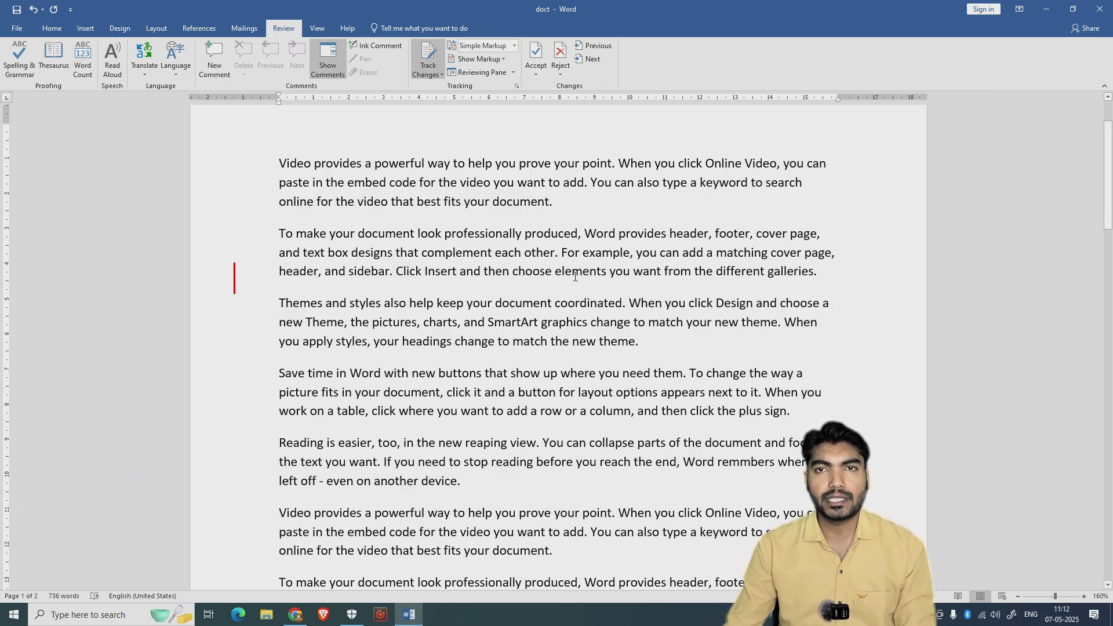
Replace "want to add" with "asl;jdf safjl" in the second "Video provides" paragraph on page 1.
{"action": "scroll", "coordinate": [571, 277], "scroll_direction": "down", "scroll_amount": 5}
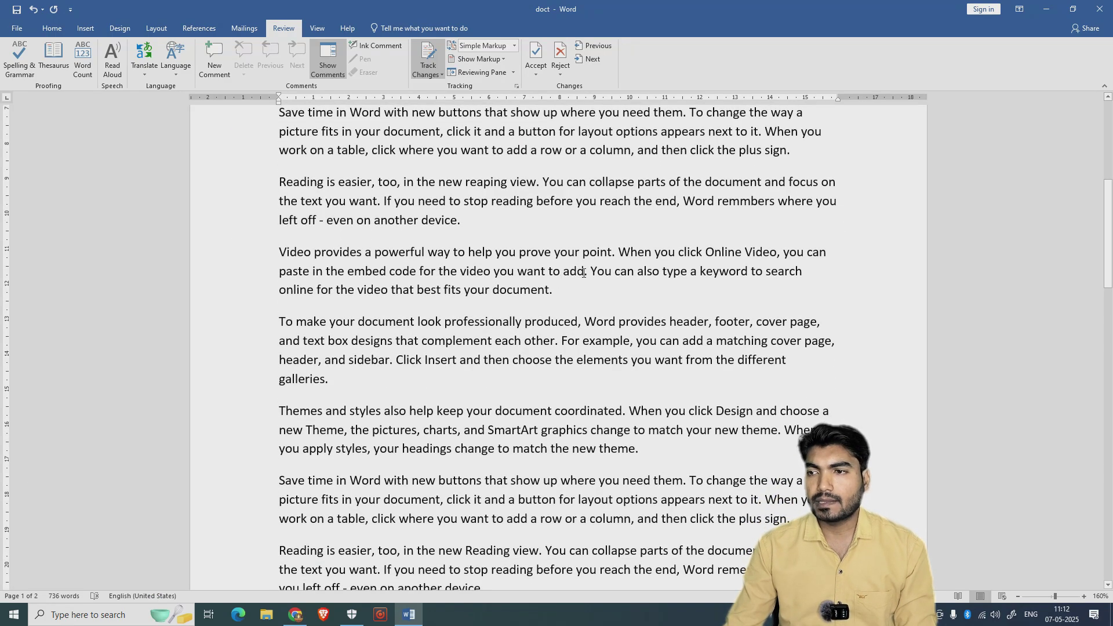
{"action": "left_click_drag", "start_coordinate": [571, 272], "coordinate": [518, 272]}
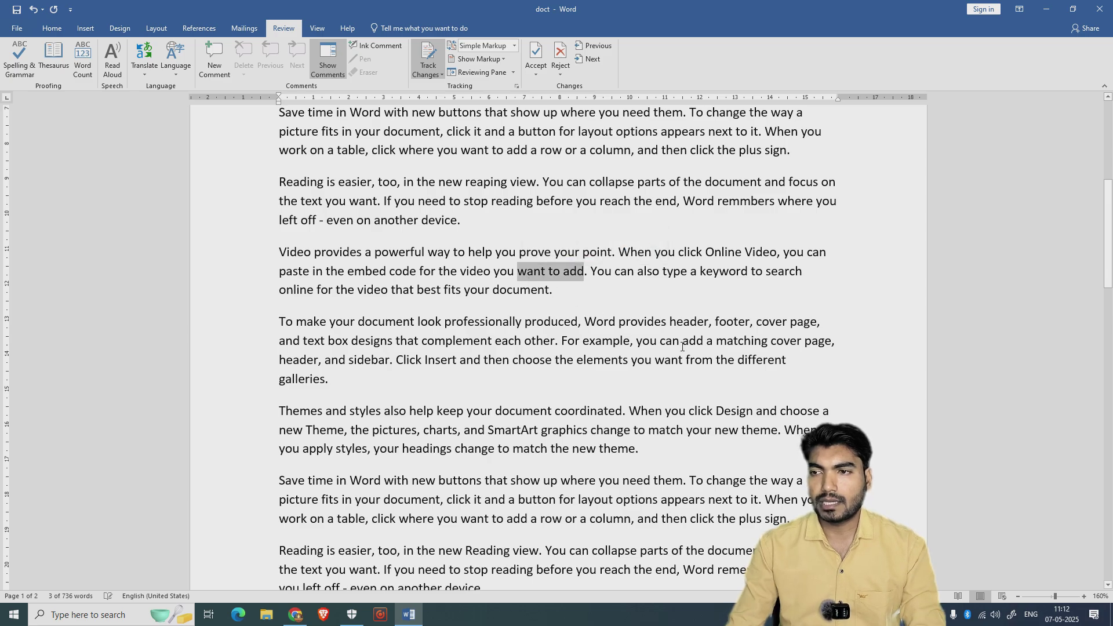
{"action": "type", "text": "asl;jdf safjl"}
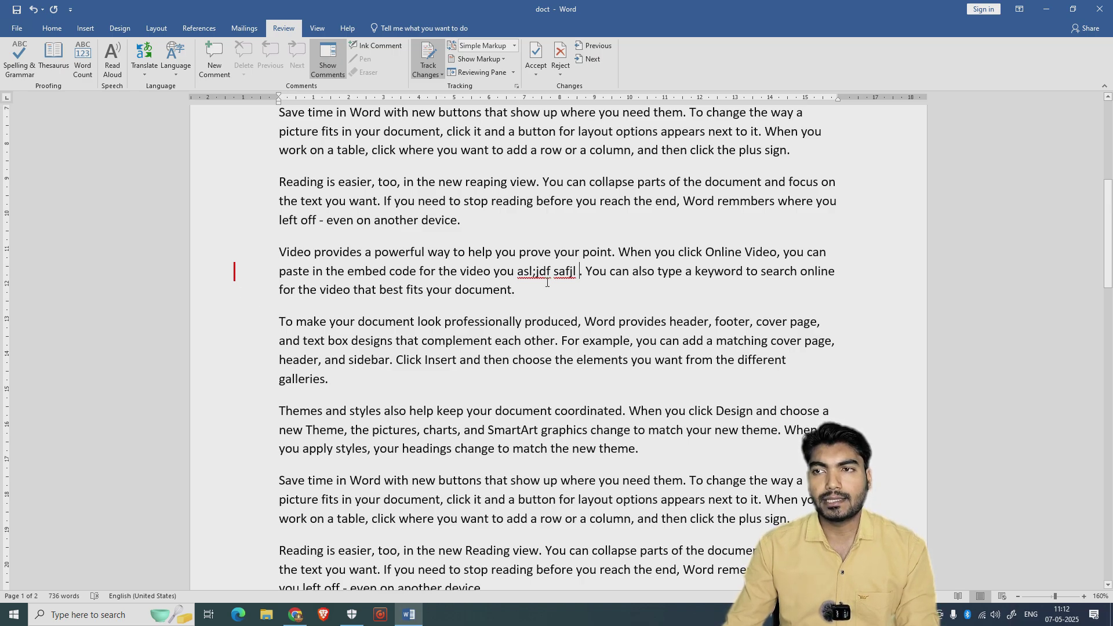
Replace "before" with "computer" in the second "Reading is easier" paragraph on page 1.
{"action": "scroll", "coordinate": [547, 282], "scroll_direction": "down", "scroll_amount": 7}
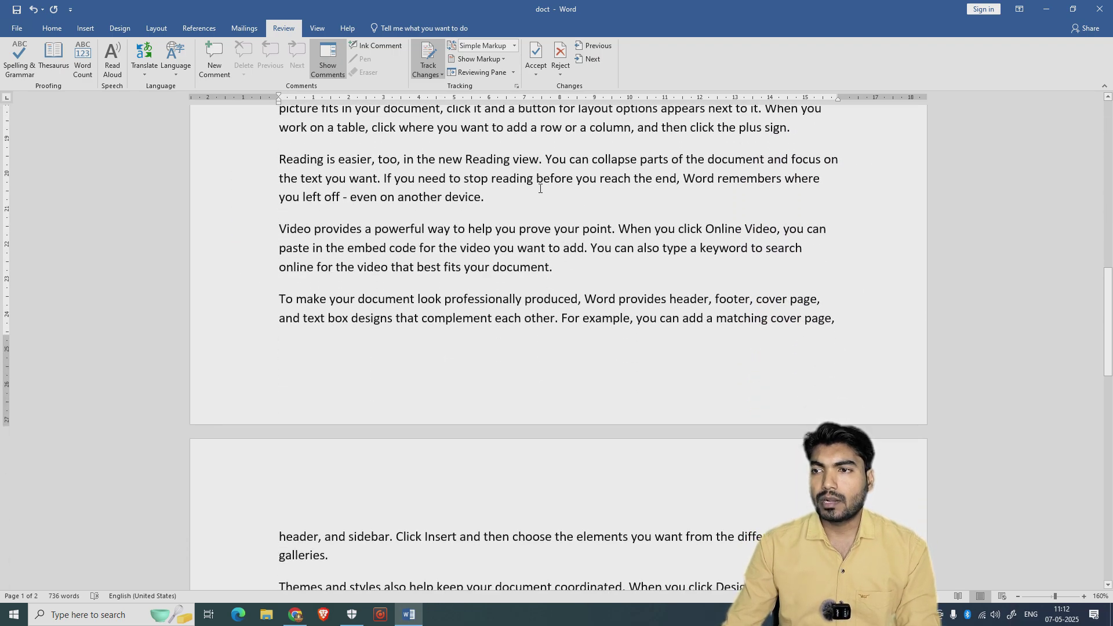
{"action": "double_click", "coordinate": [550, 181]}
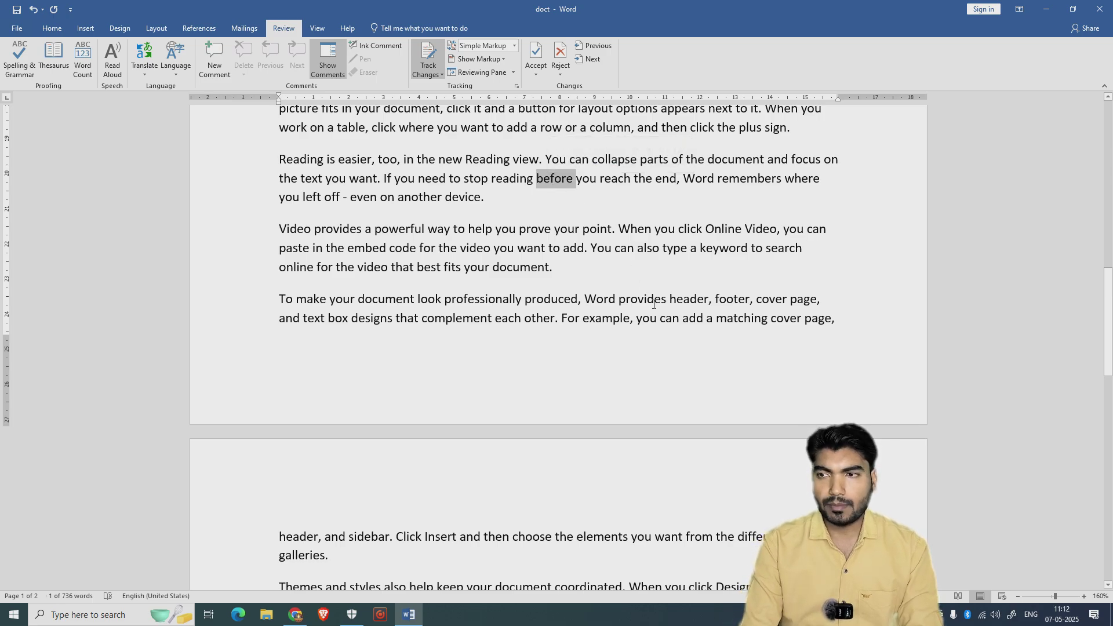
{"action": "type", "text": "computer"}
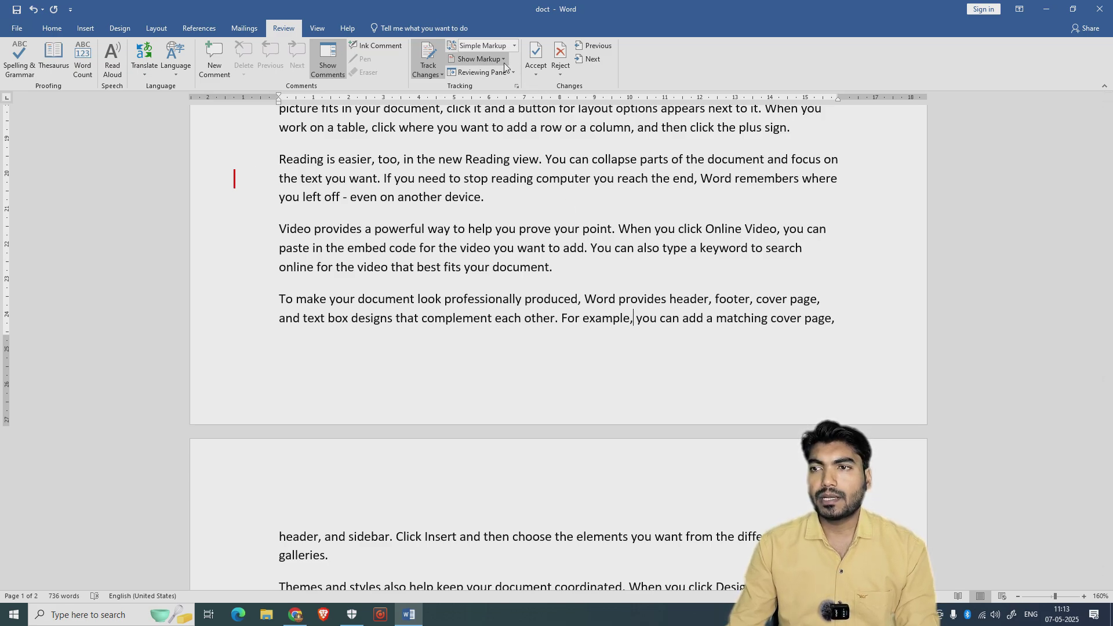
{"action": "left_click", "coordinate": [484, 60]}
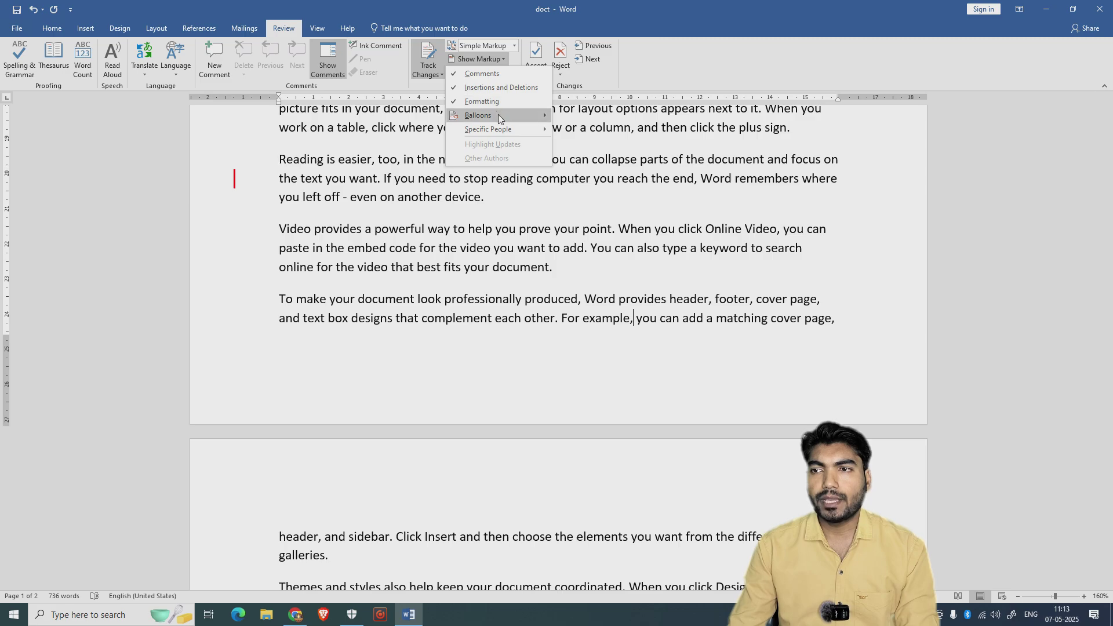
{"action": "left_click", "coordinate": [382, 189]}
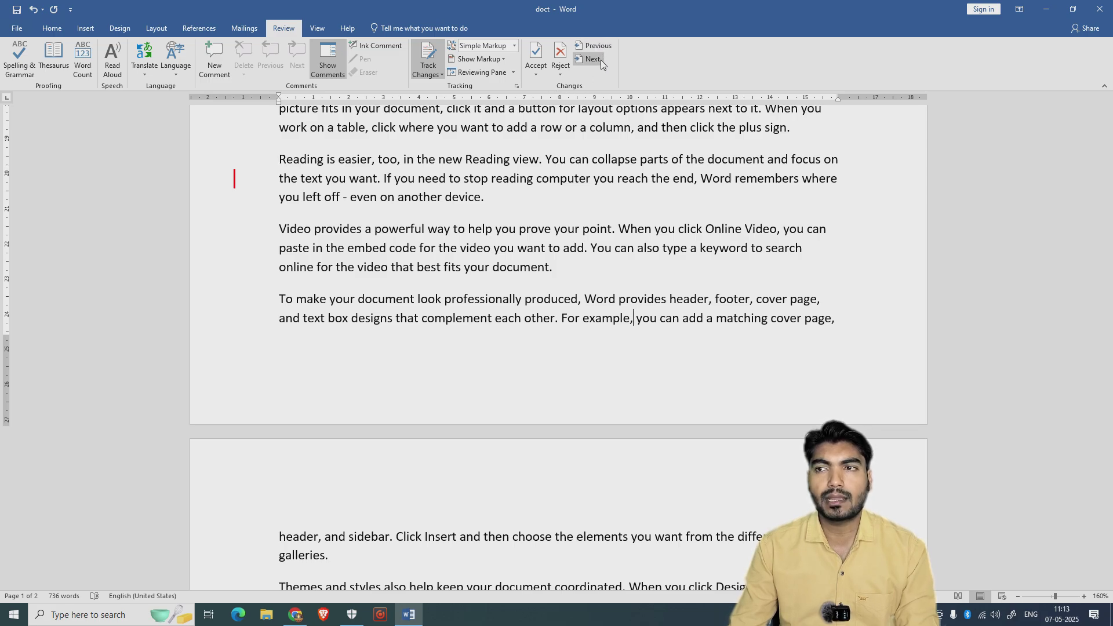
Step backward through the tracked changes, starting from the inserted word "computer".
{"action": "left_click", "coordinate": [592, 46]}
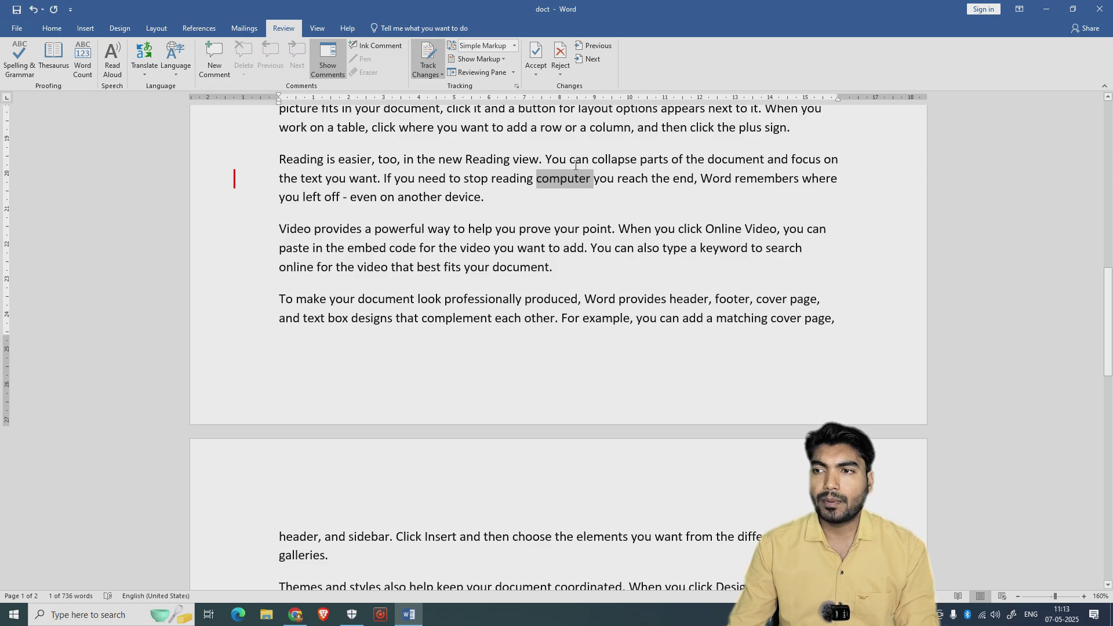
{"action": "left_click", "coordinate": [603, 46]}
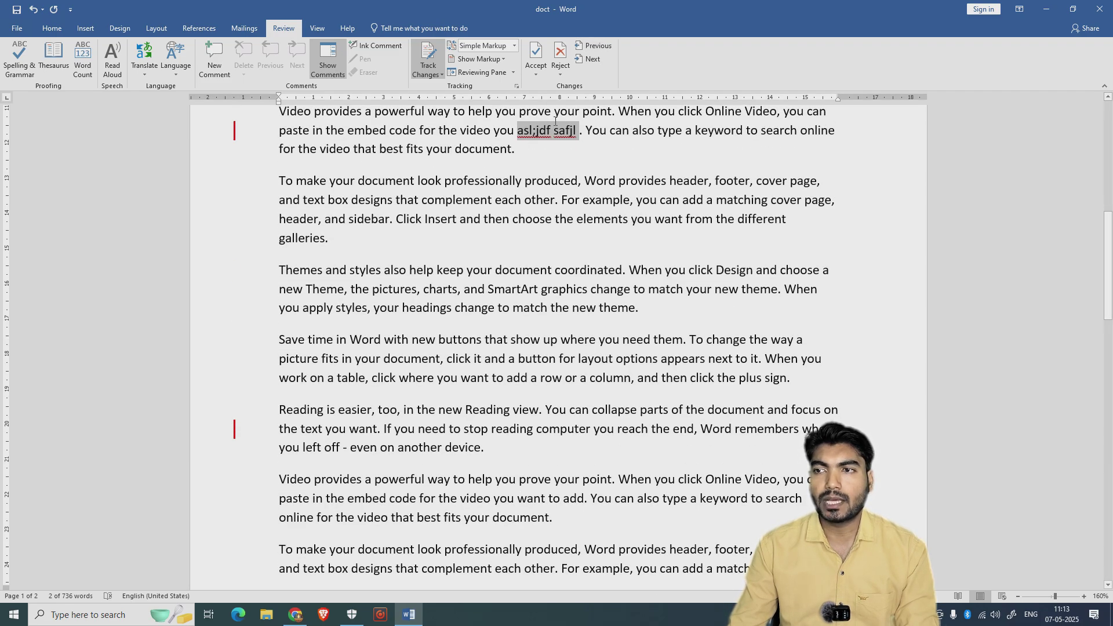
{"action": "left_click", "coordinate": [594, 46]}
{"action": "left_click", "coordinate": [592, 45]}
{"action": "left_click", "coordinate": [592, 45]}
{"action": "left_click", "coordinate": [592, 45]}
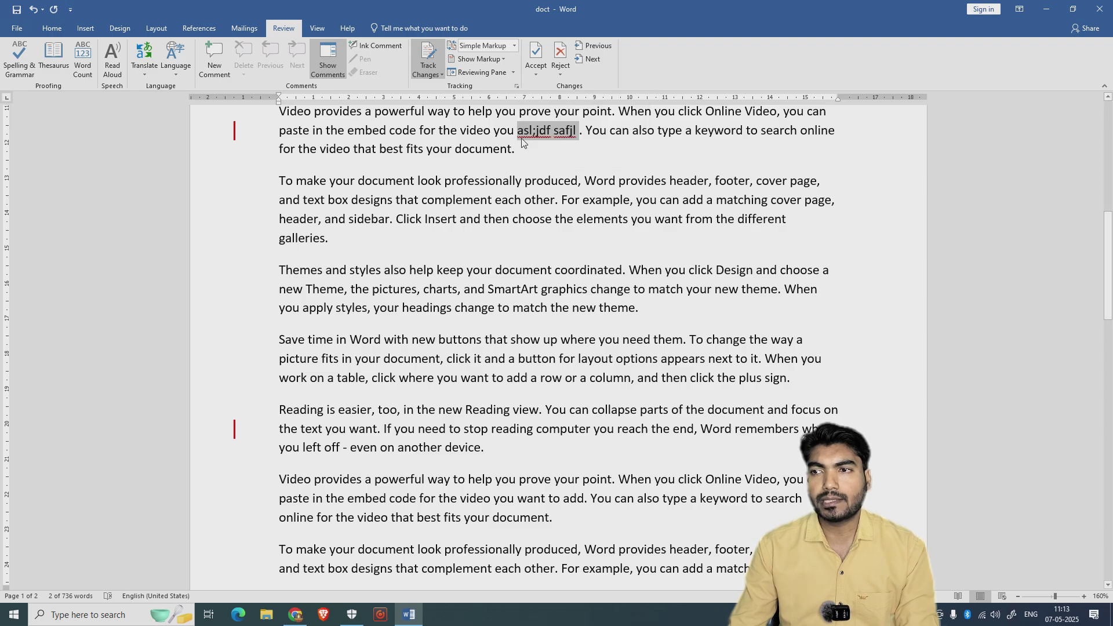
Reject the tracked insertion "asl;jdf safjl" and accept the tracked deletions of "before" and "want to add".
{"action": "left_click", "coordinate": [559, 58]}
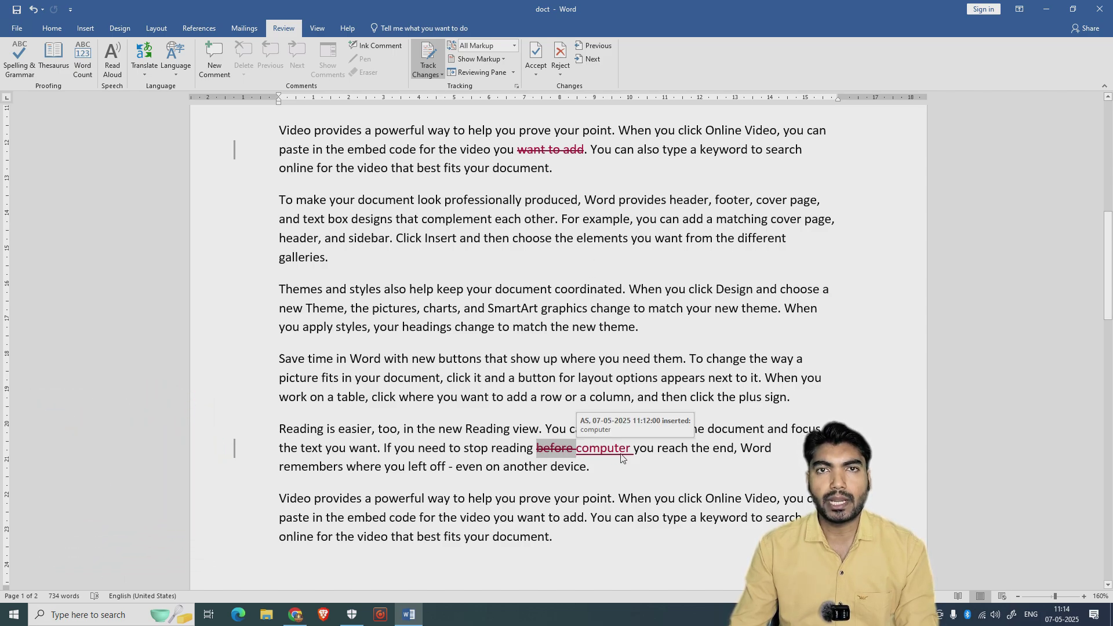
{"action": "left_click", "coordinate": [538, 53]}
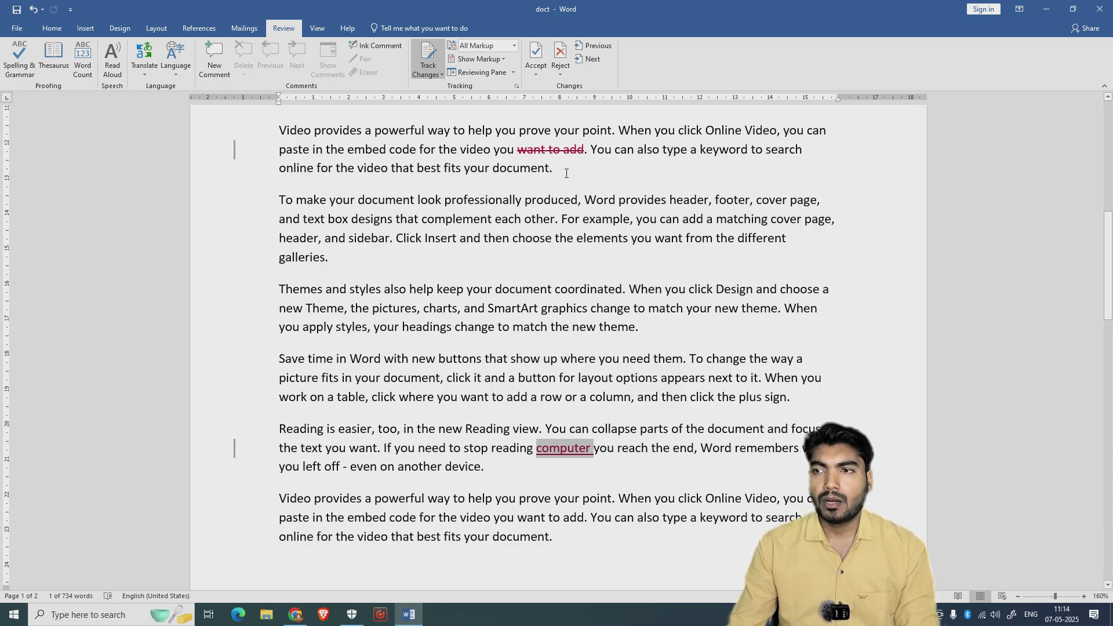
{"action": "left_click", "coordinate": [613, 436]}
{"action": "left_click", "coordinate": [534, 53]}
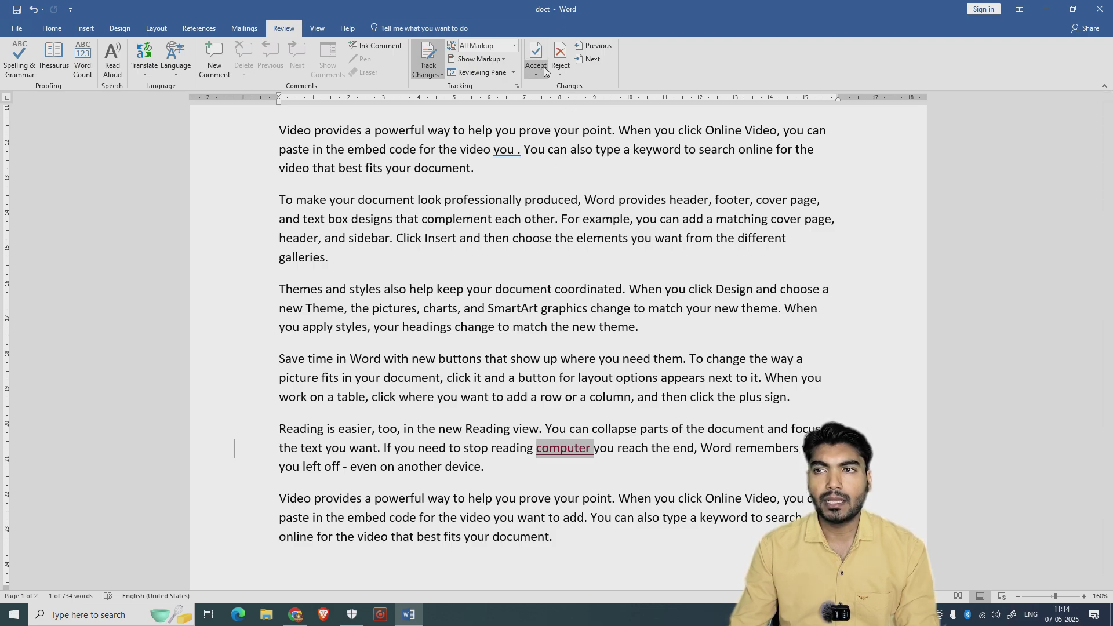
Reject all remaining tracked changes in the document.
{"action": "left_click", "coordinate": [563, 80]}
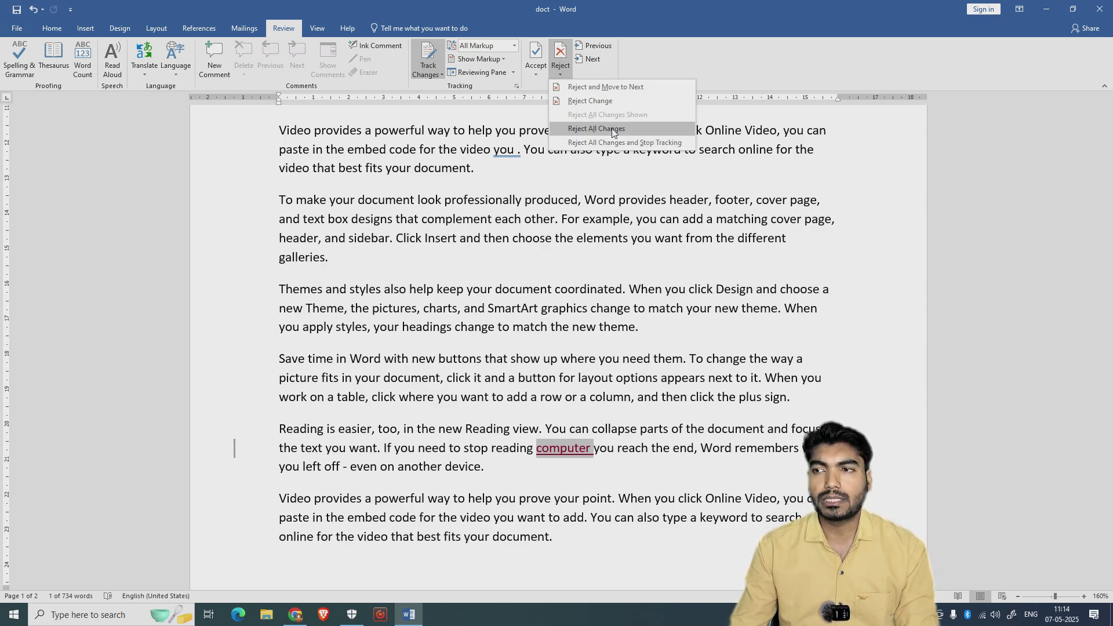
{"action": "left_click", "coordinate": [596, 129]}
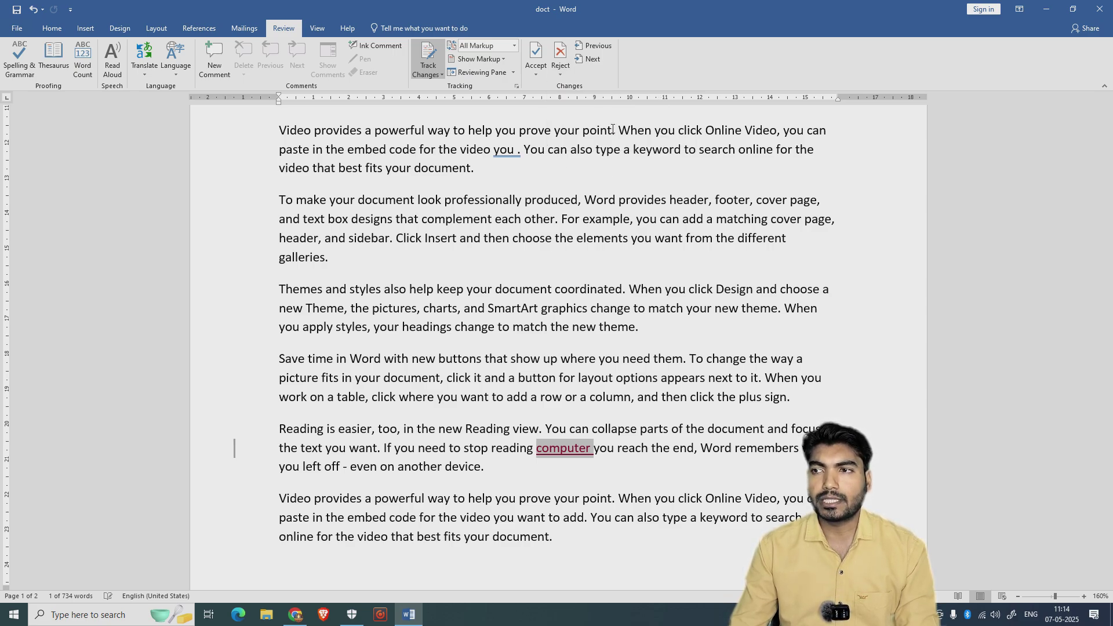